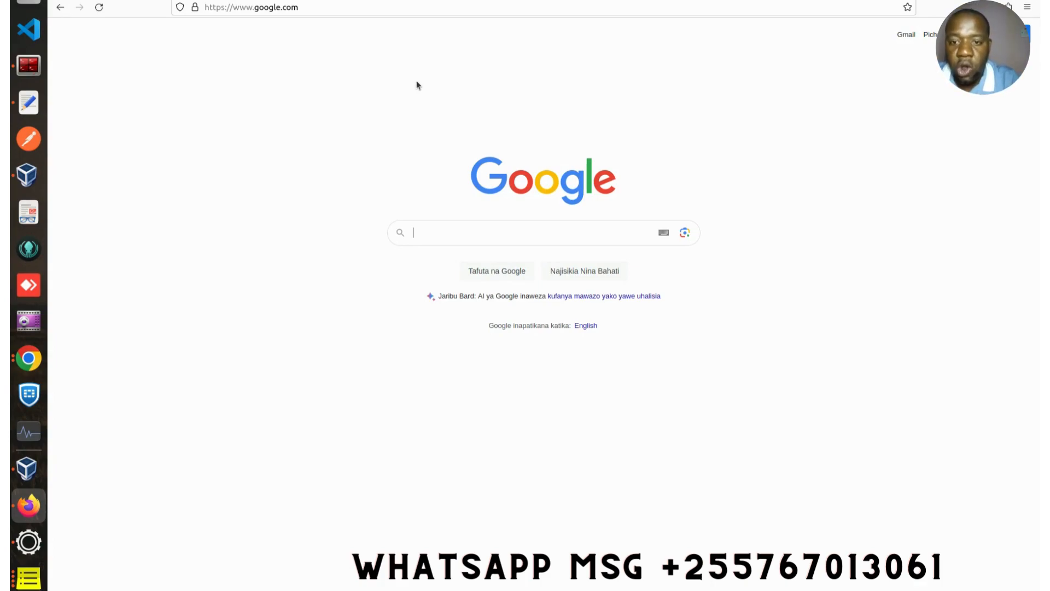
- Search Google for 'elastic' and start the Elastic Cloud free-trial sign-up with Google
type("elastic")
key("Return")
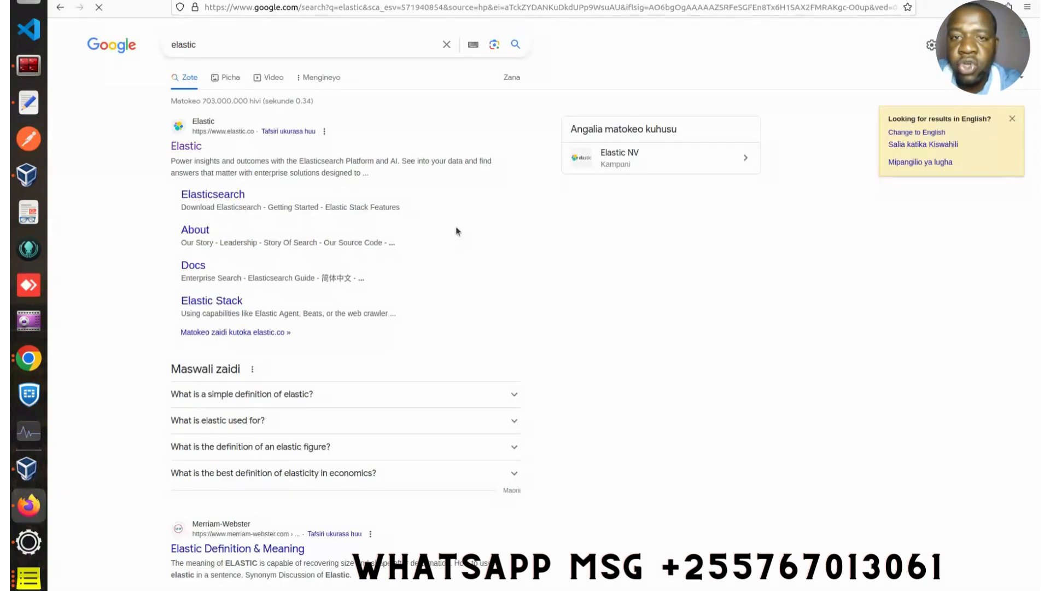
left_click(183, 148)
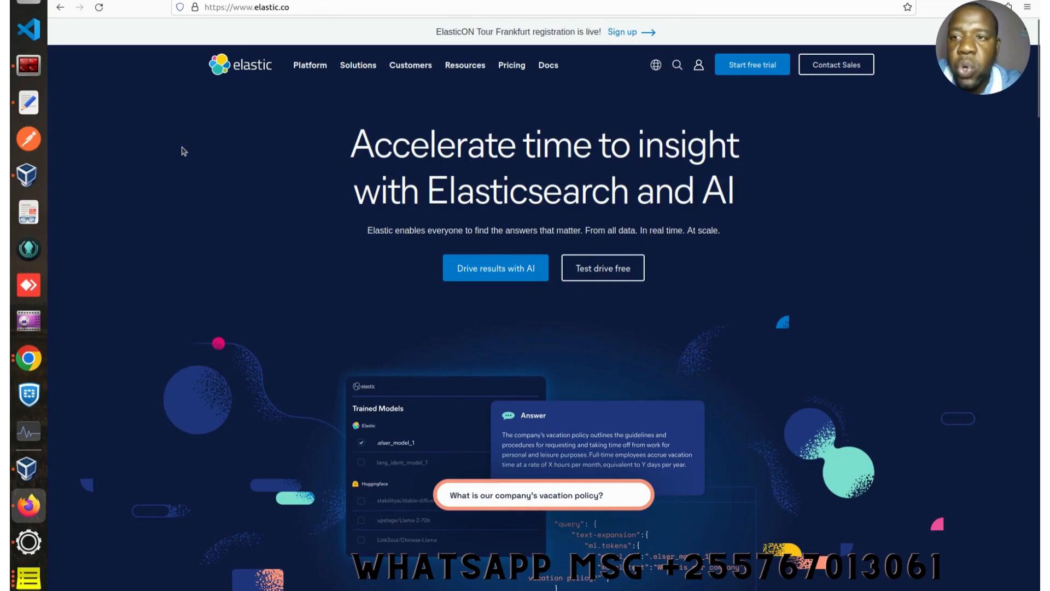
left_click(766, 67)
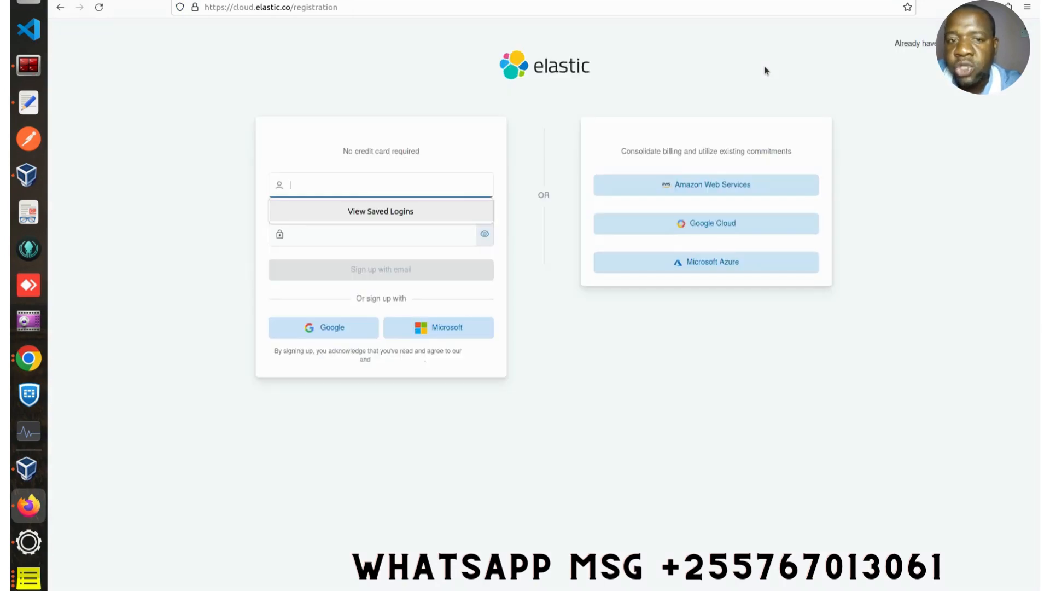
left_click(342, 333)
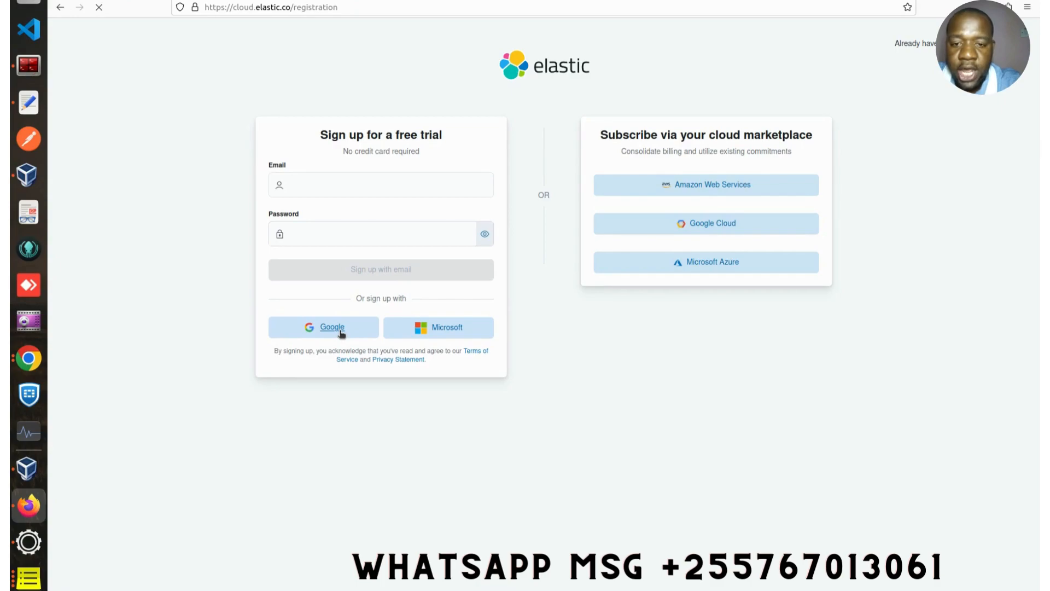
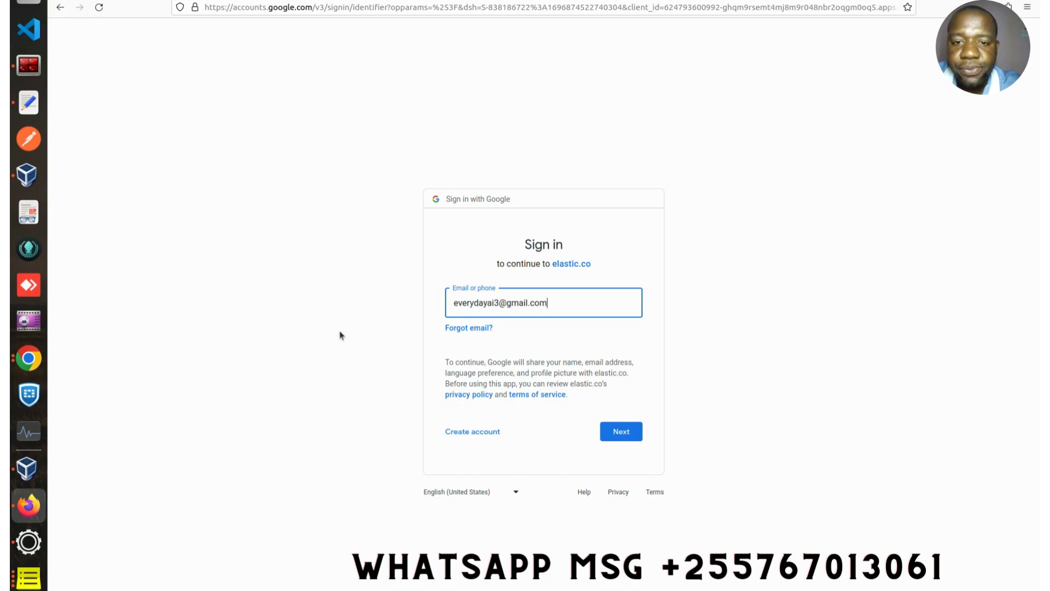
- Sign in with the Google account's e-mail and password, declining to save the login in Firefox
left_click(614, 431)
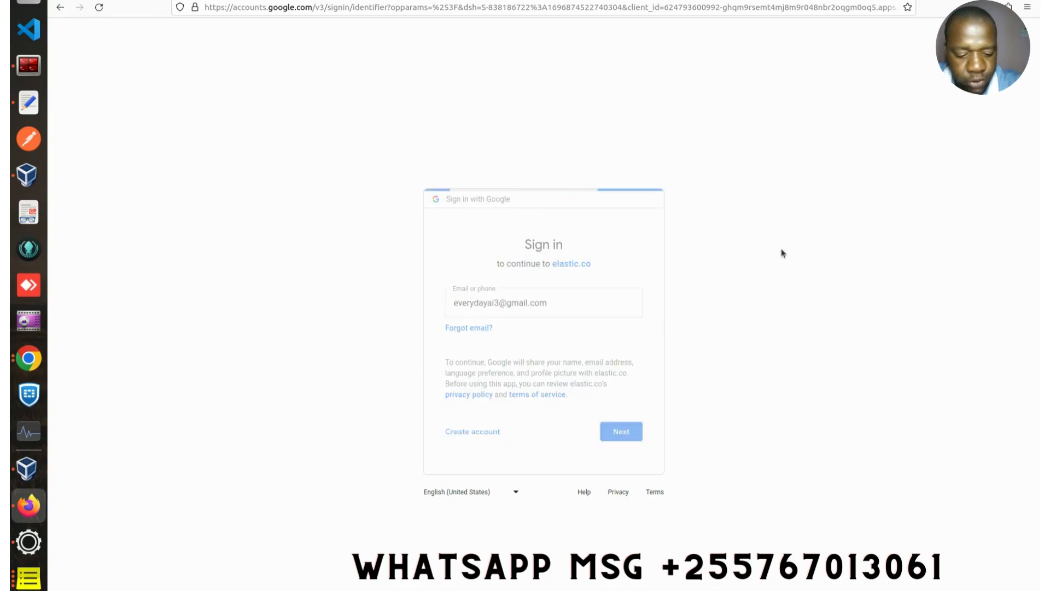
type("*")
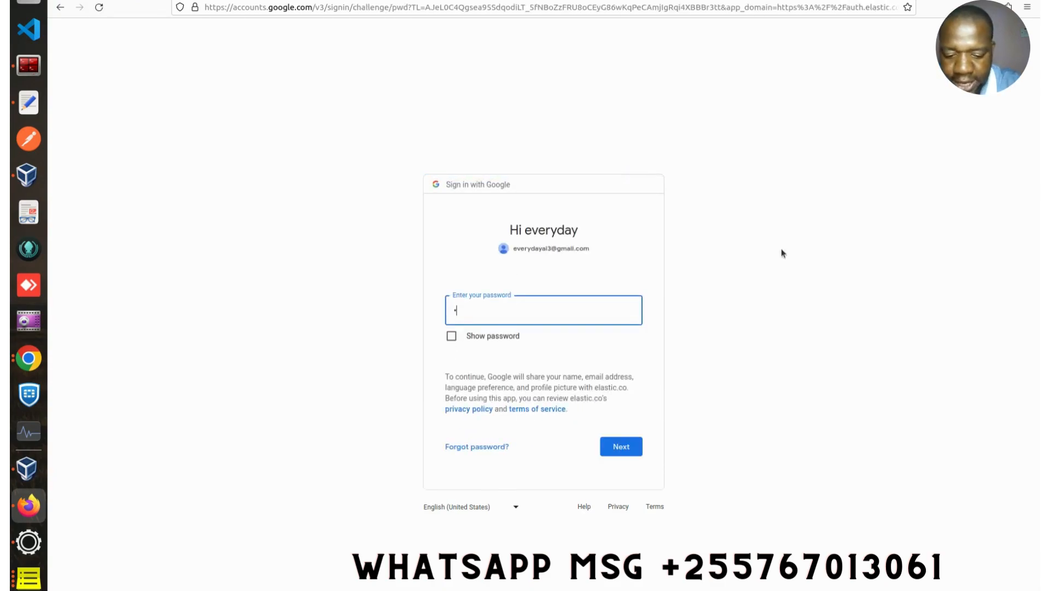
type("************")
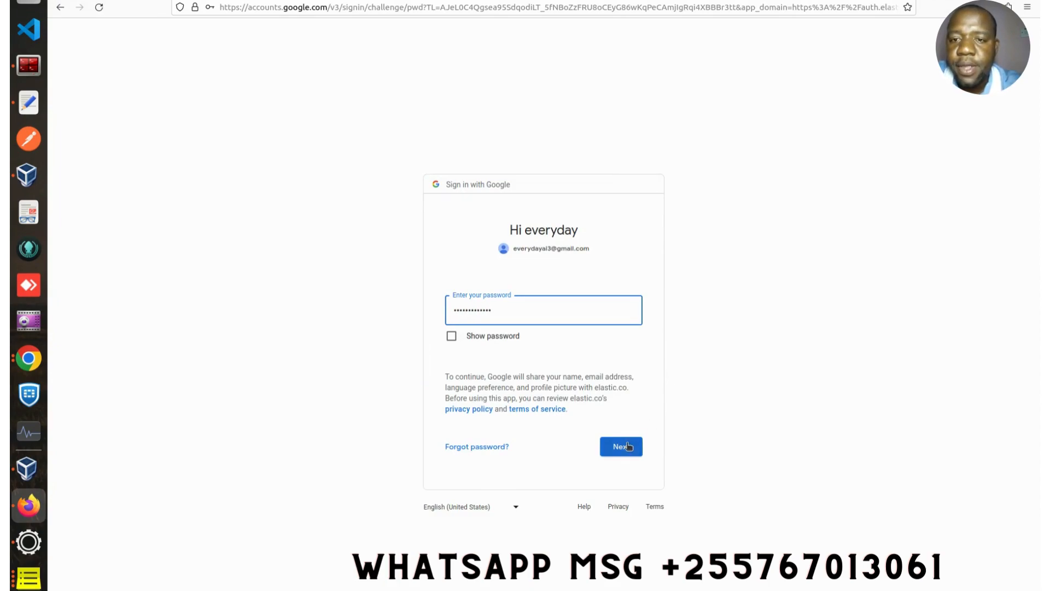
left_click(628, 446)
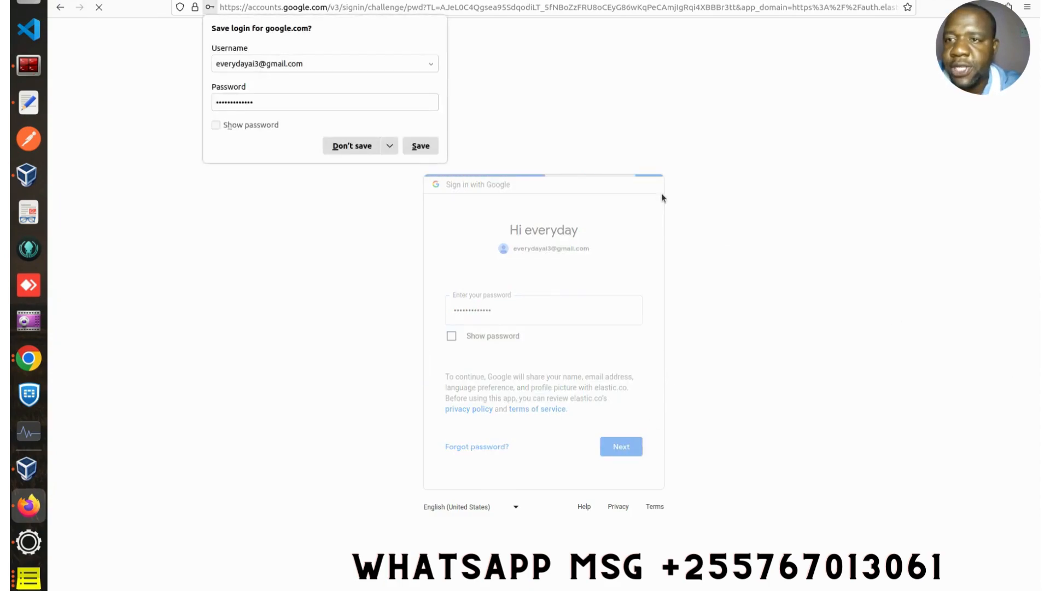
left_click(352, 146)
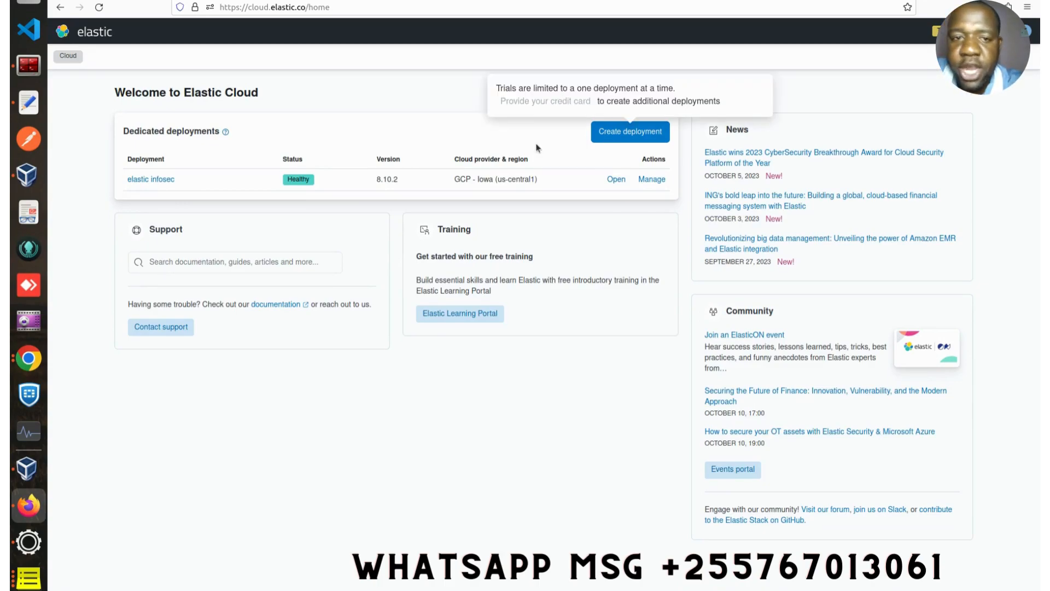
- Open Kibana for the 'elastic infosec' deployment
left_click(147, 182)
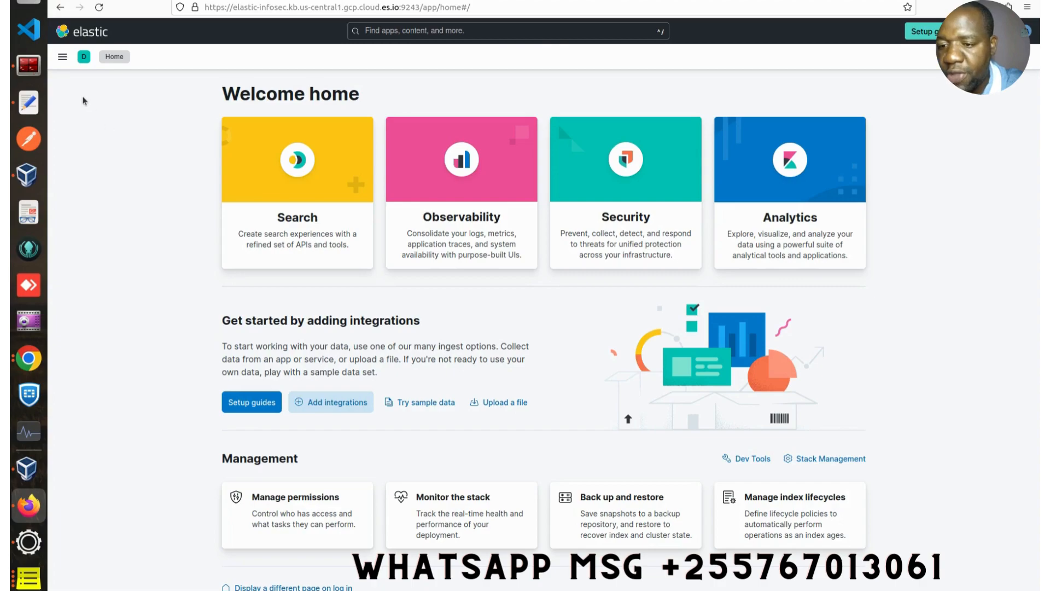
- Go to Fleet under Management in Kibana's main navigation menu
left_click(62, 58)
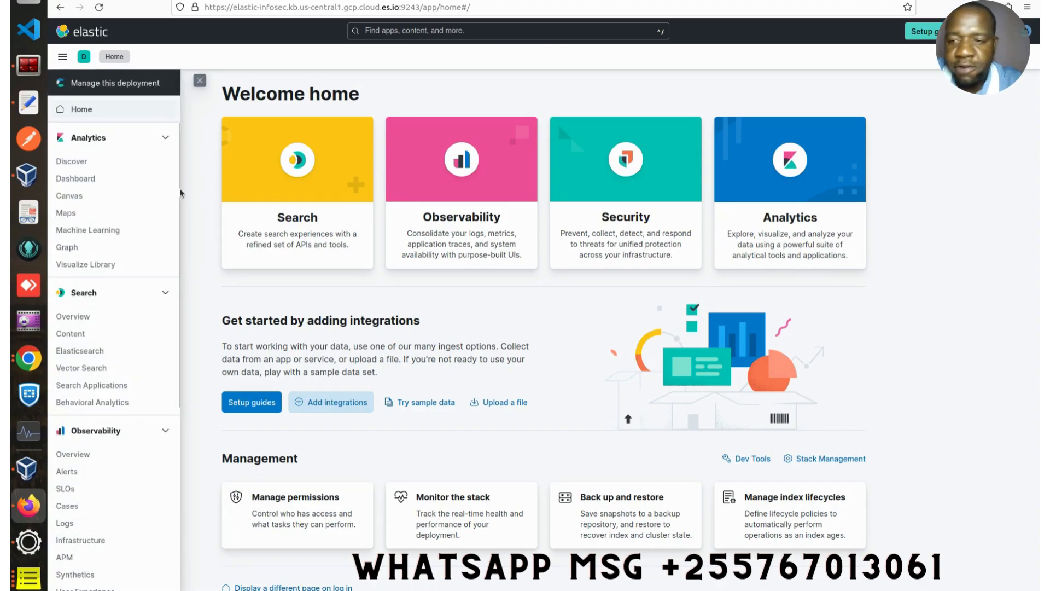
scroll(186, 273, "down", 4)
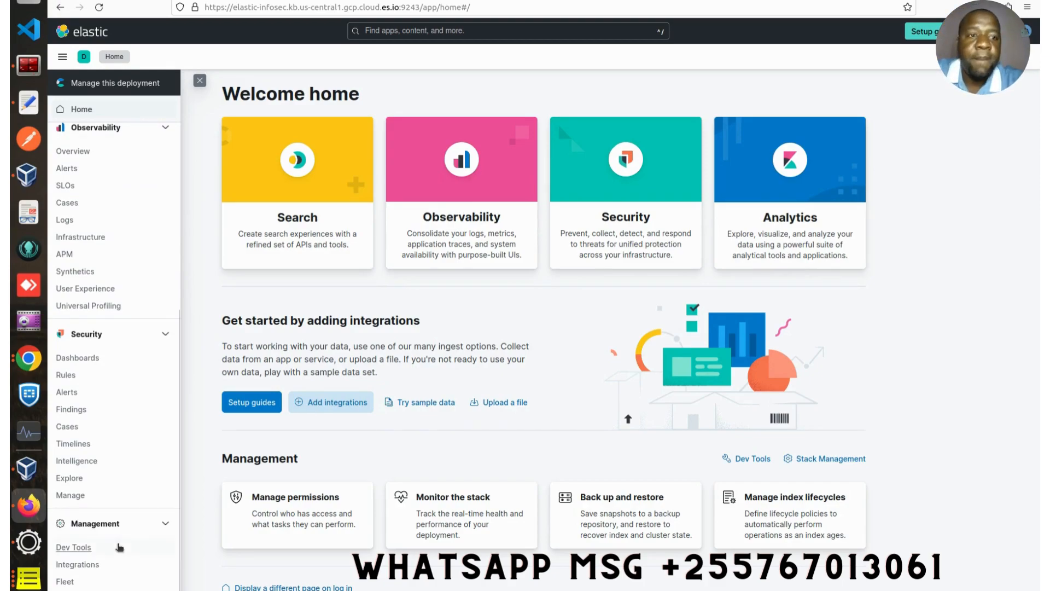
left_click(67, 585)
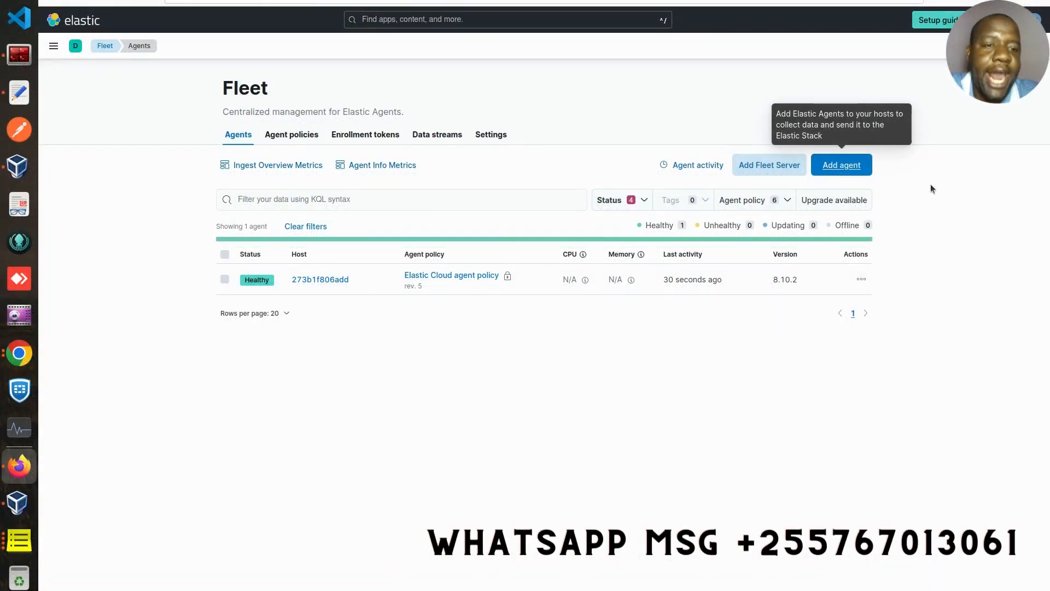
- From Add agent, create a new agent policy named 'test policy'
left_click(845, 167)
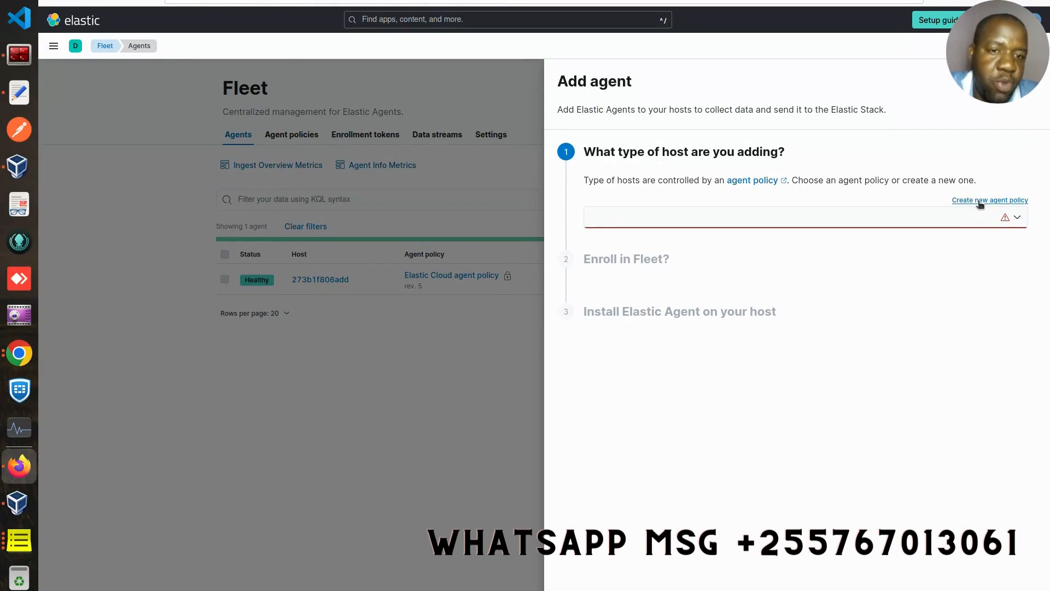
left_click(979, 202)
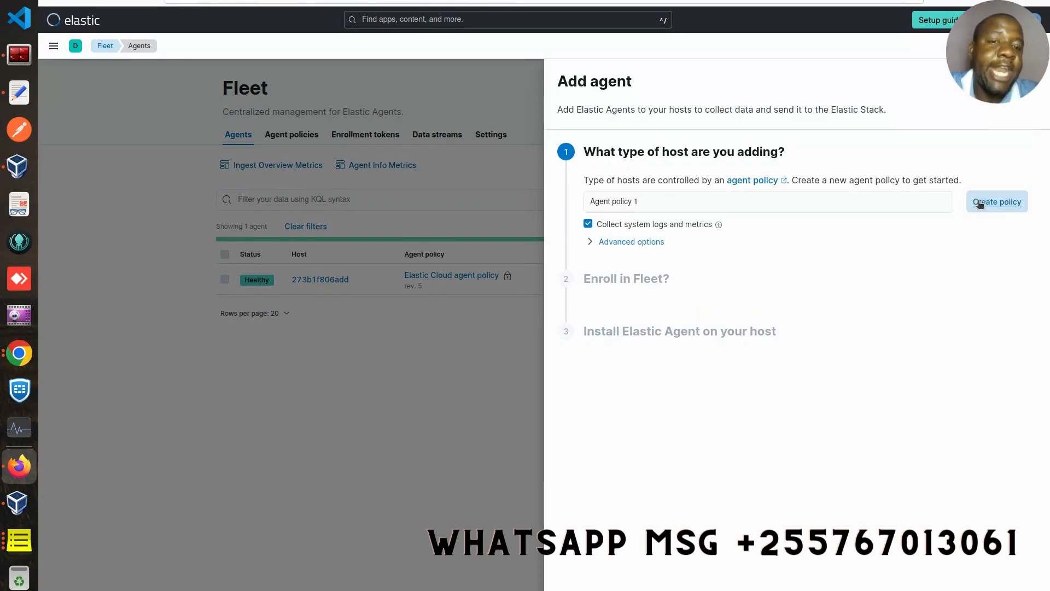
left_click(704, 207)
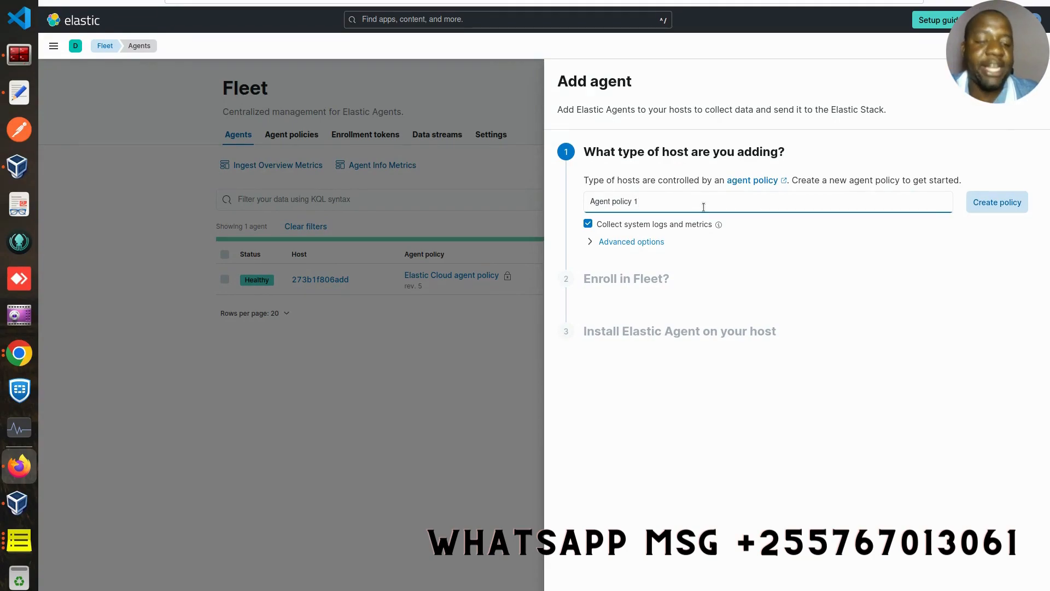
key("BackSpace")
key("BackSpace")
key("BackSpace")
key("BackSpace")
key("BackSpace")
key("BackSpace")
key("BackSpace")
key("BackSpace")
key("BackSpace")
key("BackSpace")
key("BackSpace")
key("BackSpace")
key("BackSpace")
key("BackSpace")
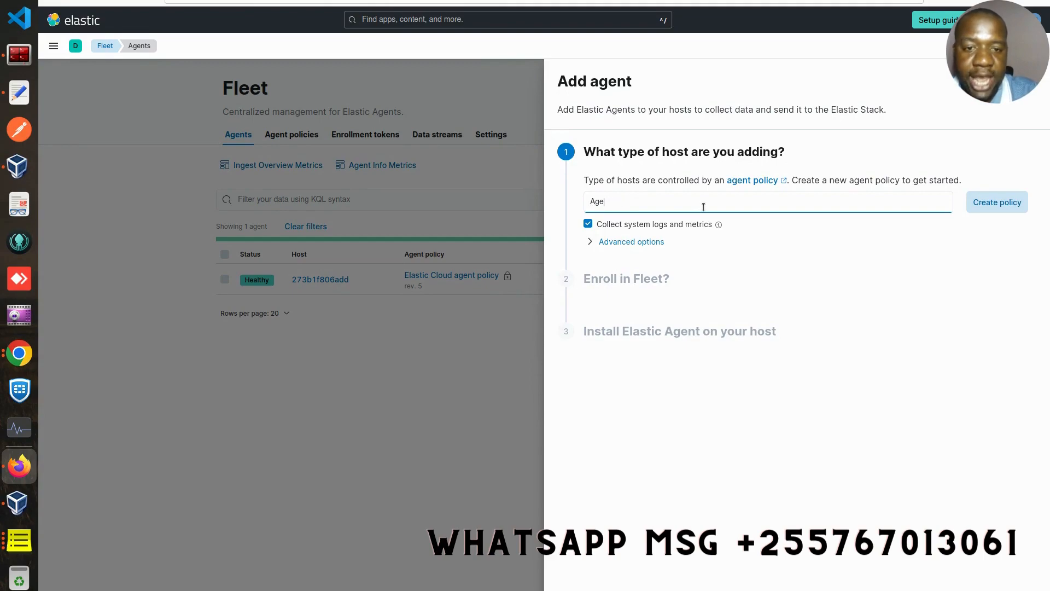
type("test")
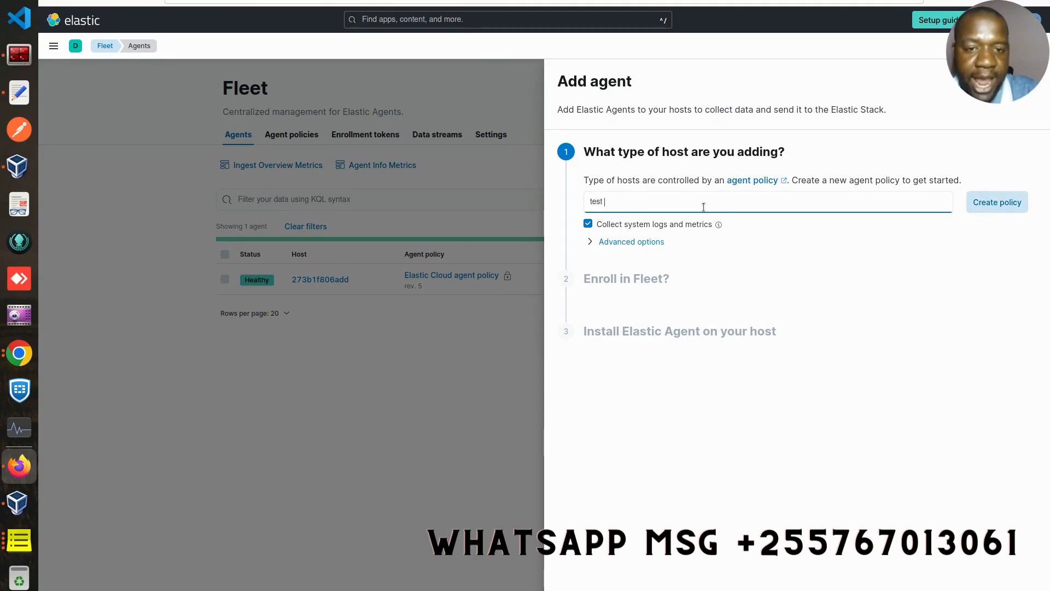
type(" pl")
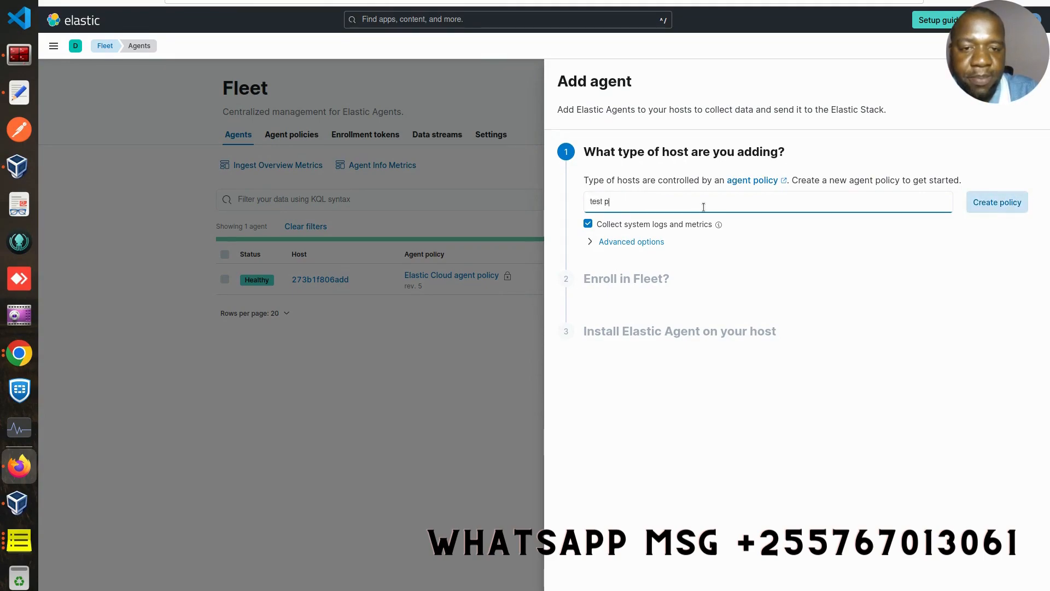
type("olicy")
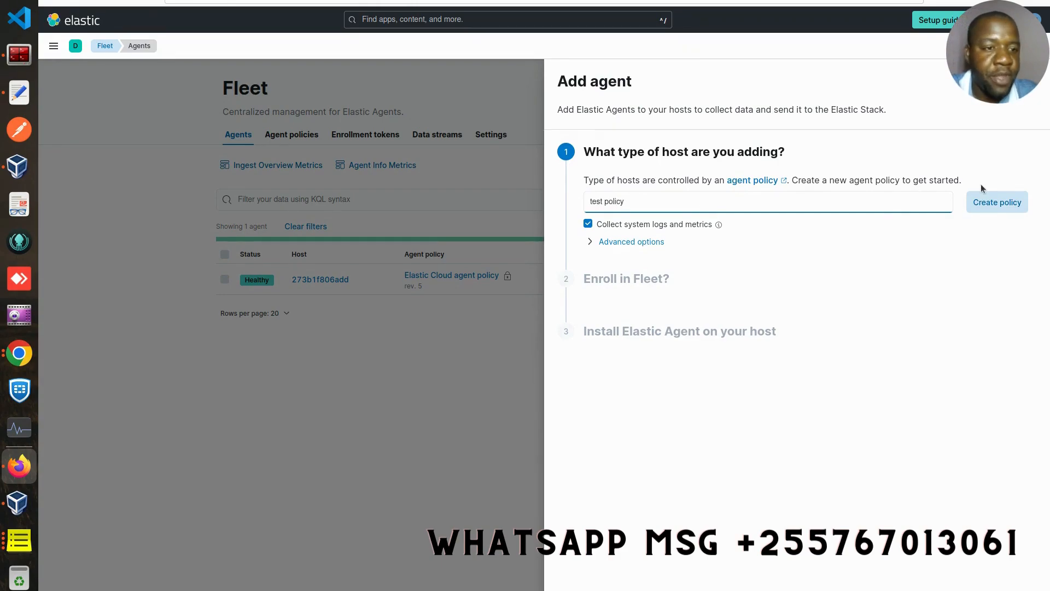
left_click(1000, 203)
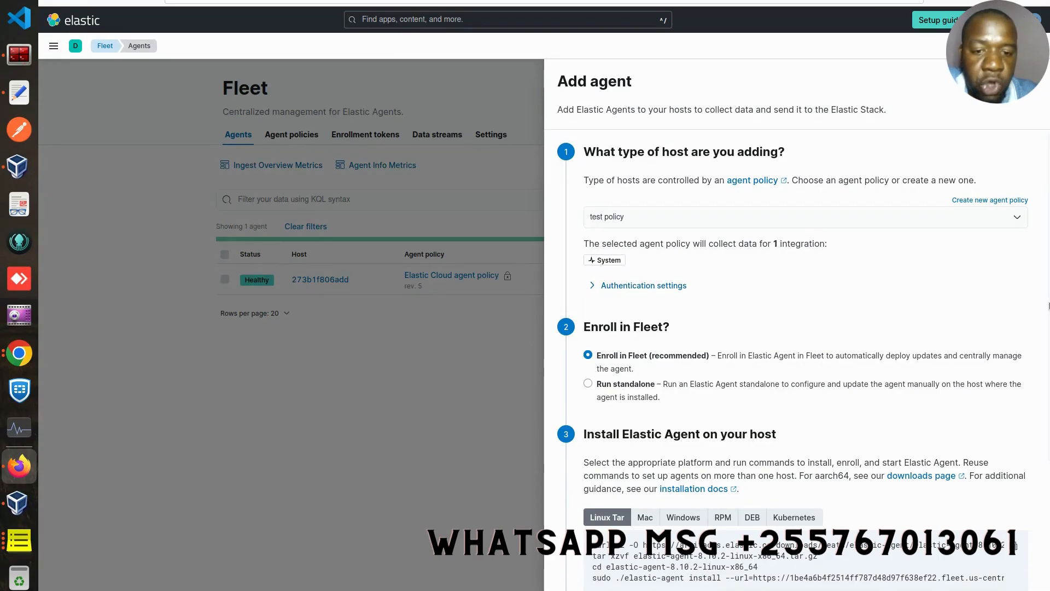
- Copy the four Linux Tar install commands from the Add agent panel
scroll(1049, 433, "down", 3)
scroll(1048, 432, "down", 1)
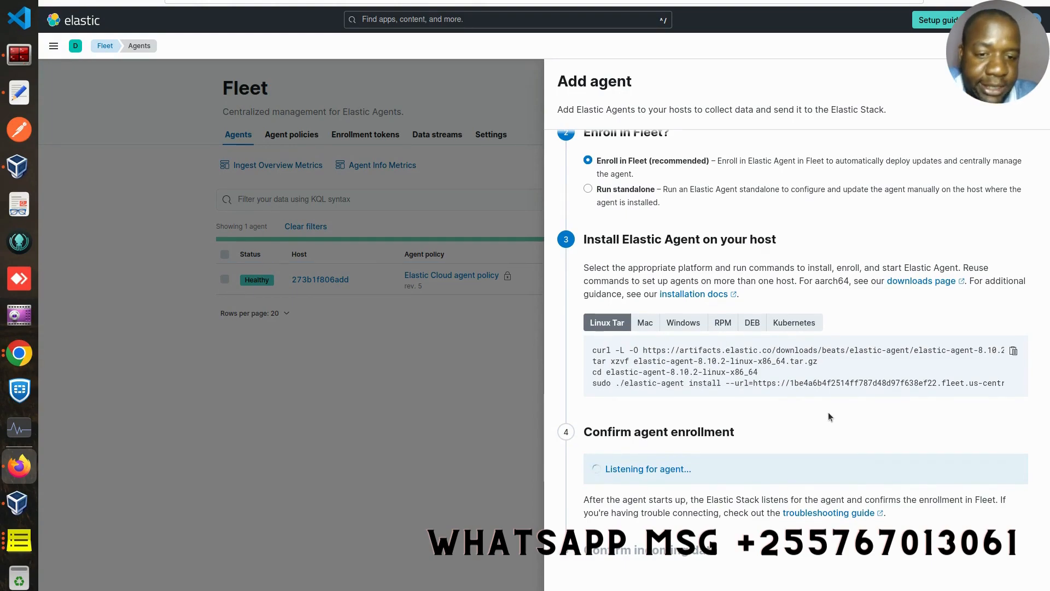
left_click(698, 327)
left_click(609, 325)
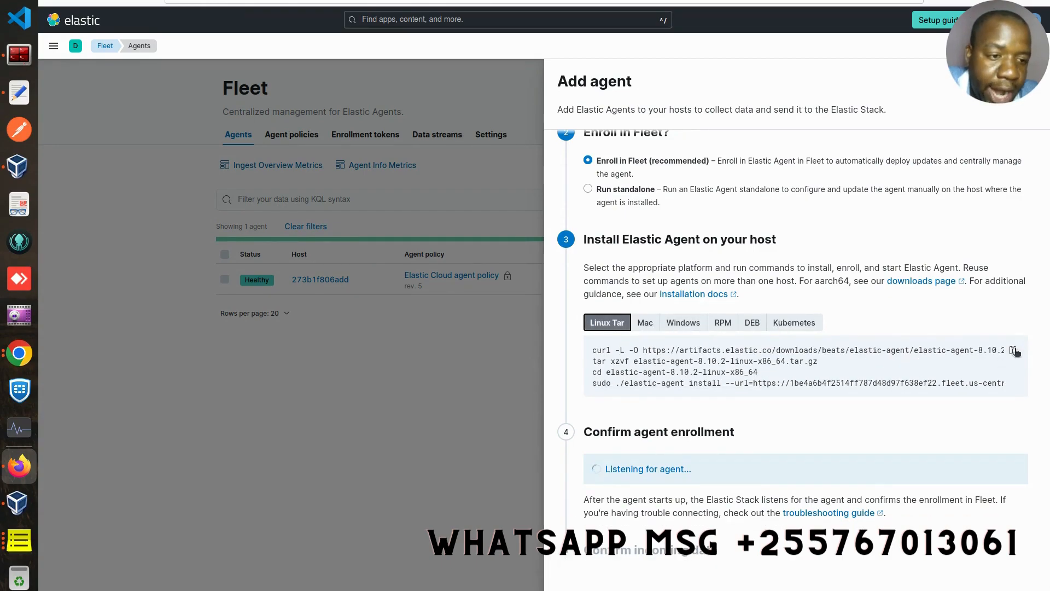
left_click(1015, 352)
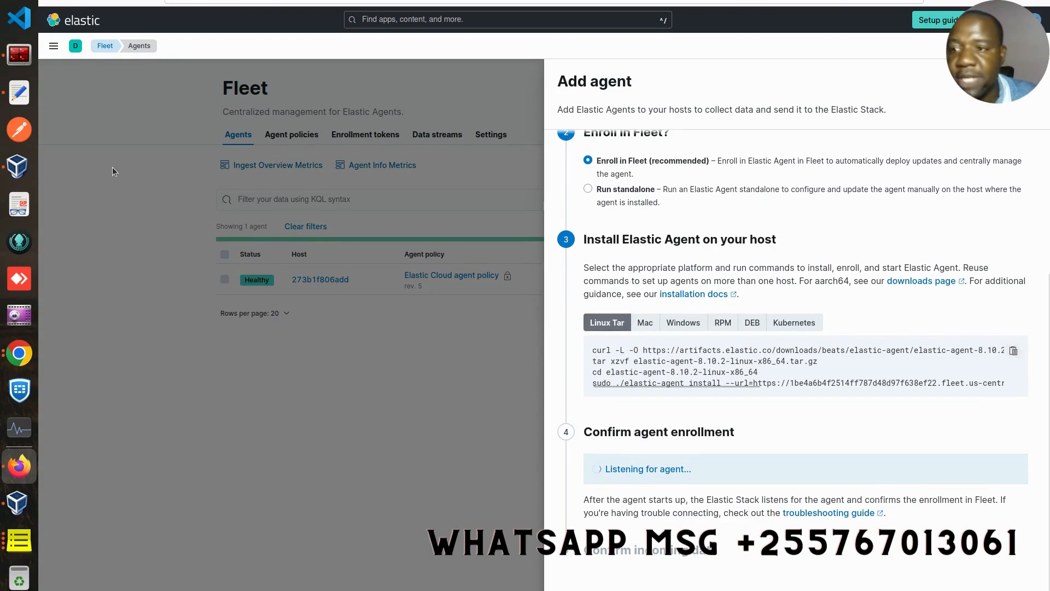
- Replace the text editor's old contents with the copied Linux commands
left_click(27, 98)
left_click(378, 101)
key("ctrl+a")
key("BackSpace")
key("ctrl+v")
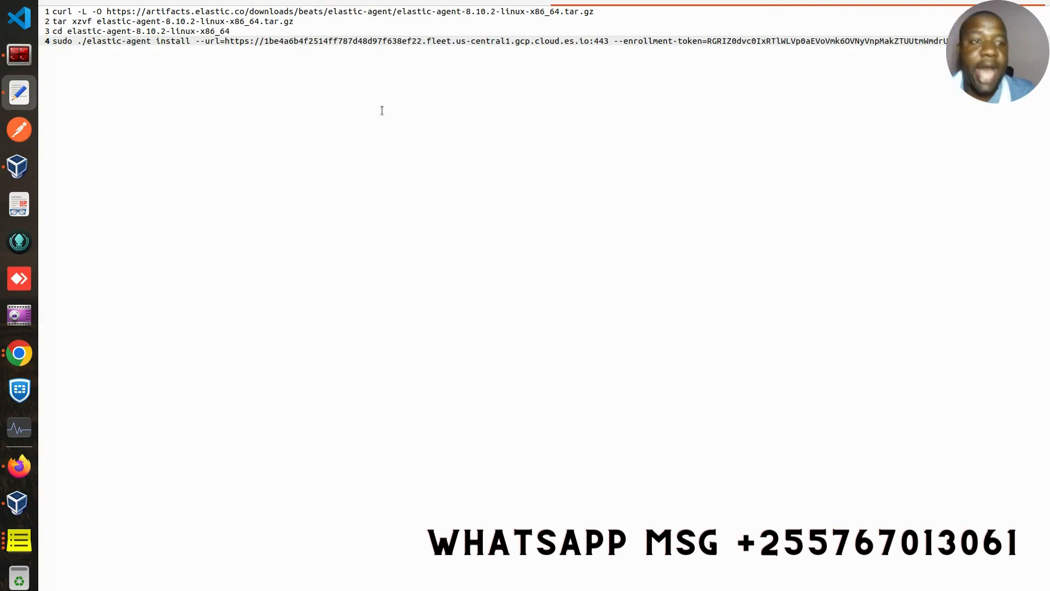
- Append the Windows install commands from Kibana below the Linux ones, starting at line 7
key("Return")
key("Return")
key("Return")
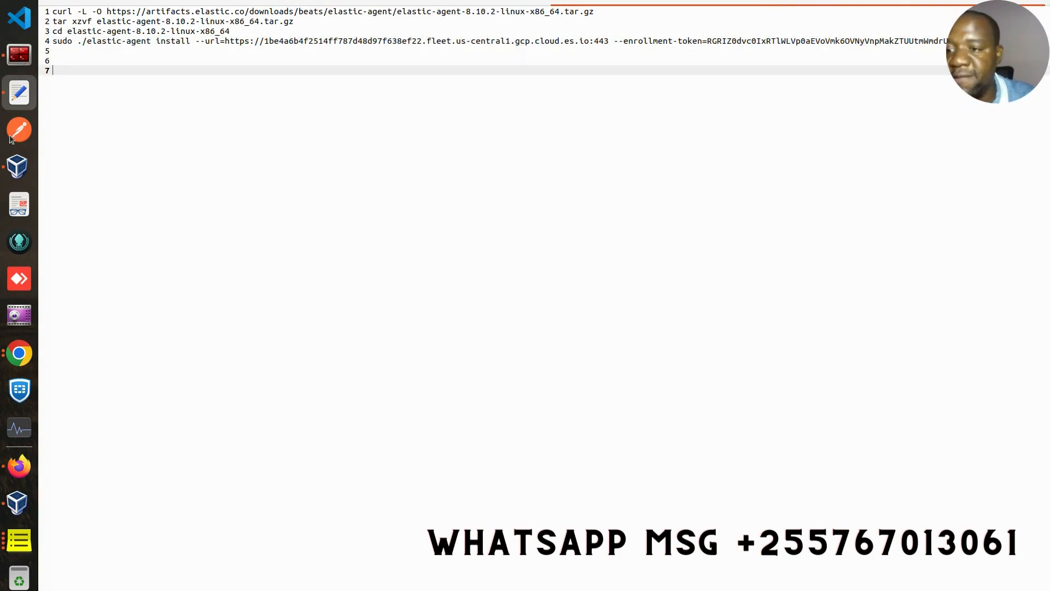
left_click(19, 466)
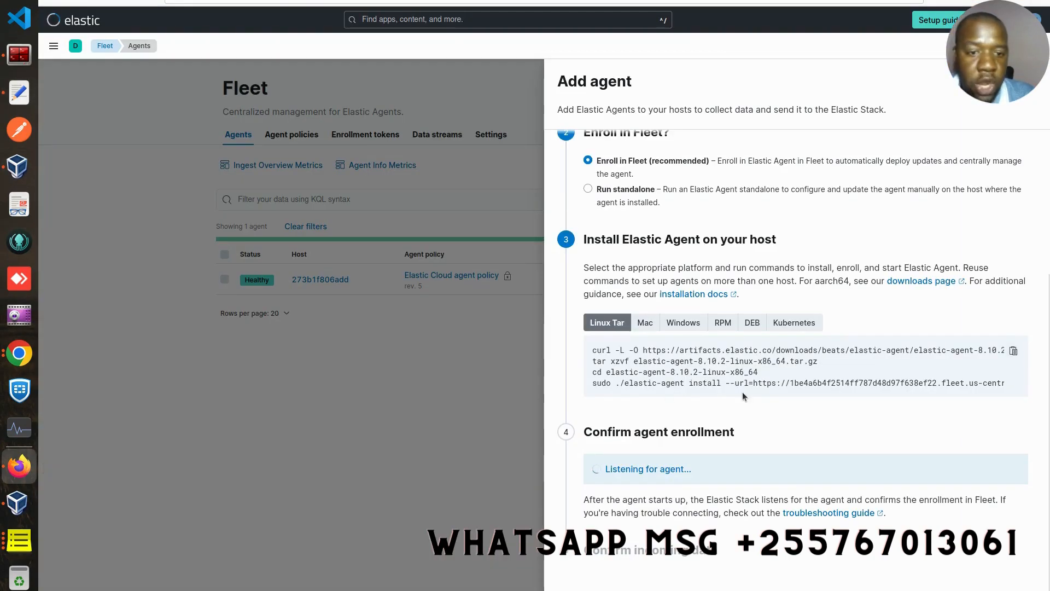
left_click(683, 323)
left_click(1014, 351)
left_click(19, 93)
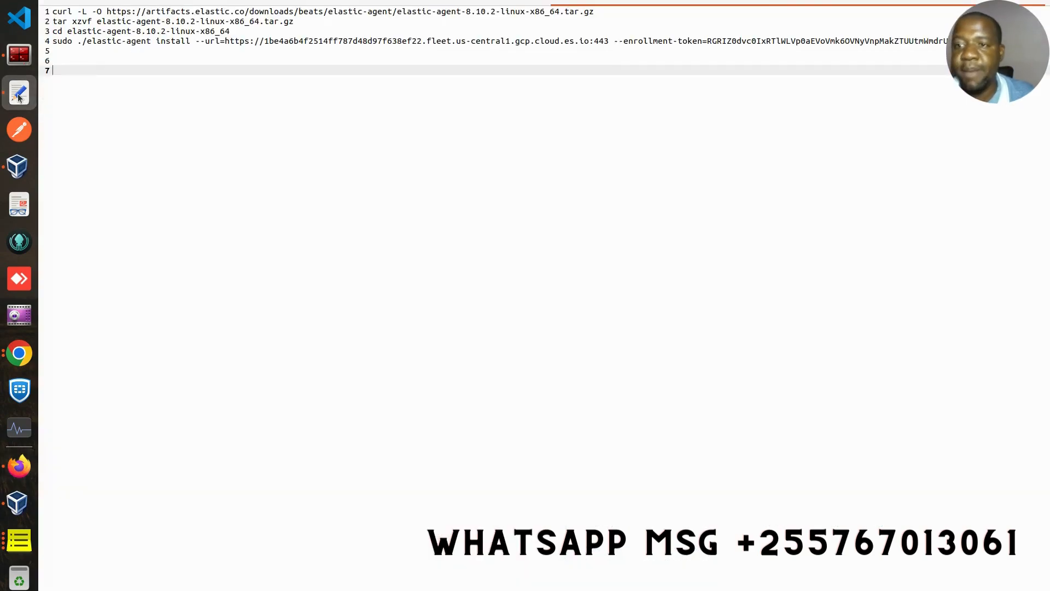
key("ctrl+v")
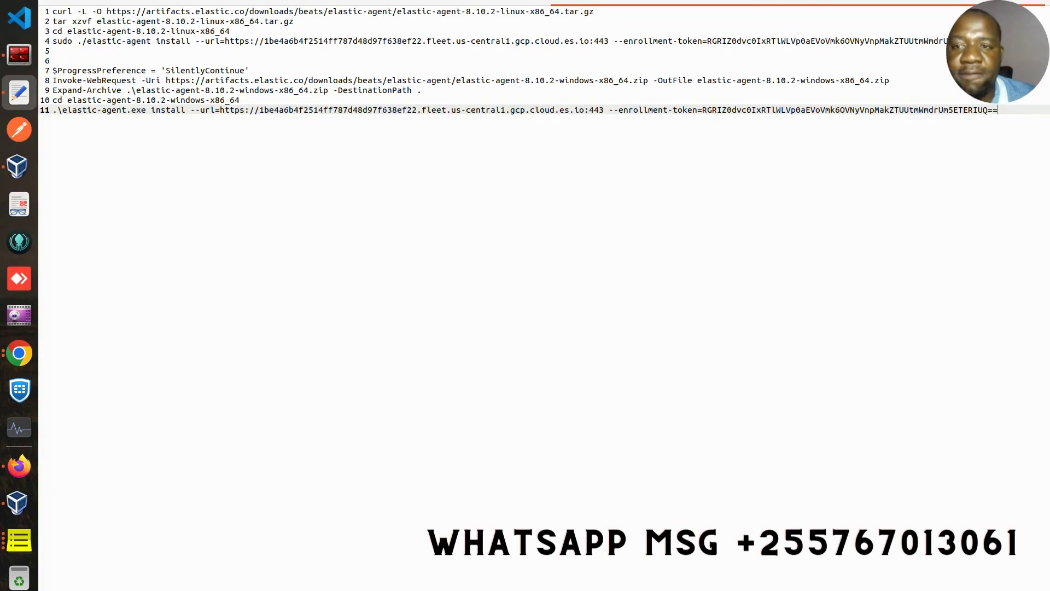
left_click(33, 49)
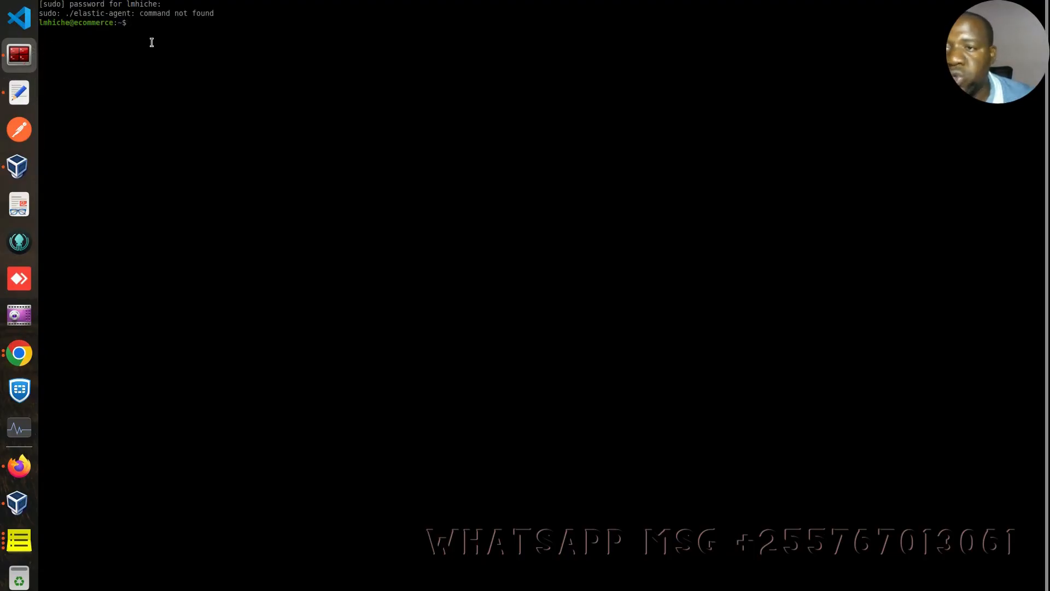
- Clear the terminal and check the downloaded tar.gz and extracted elastic-agent-8.10.2-linux-x86_64 folder names
type("clear")
key("Return")
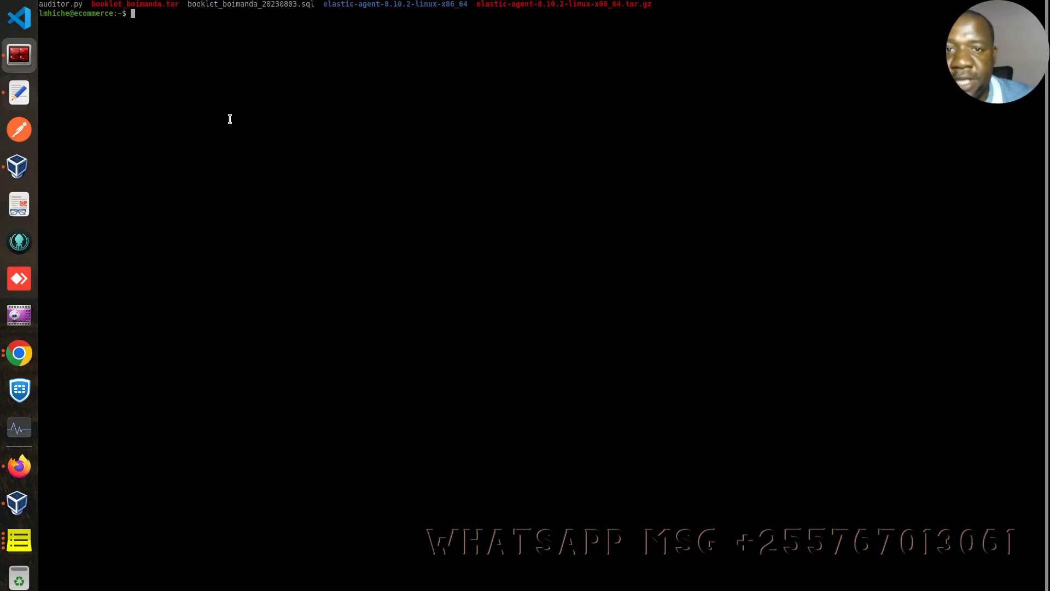
left_click(21, 100)
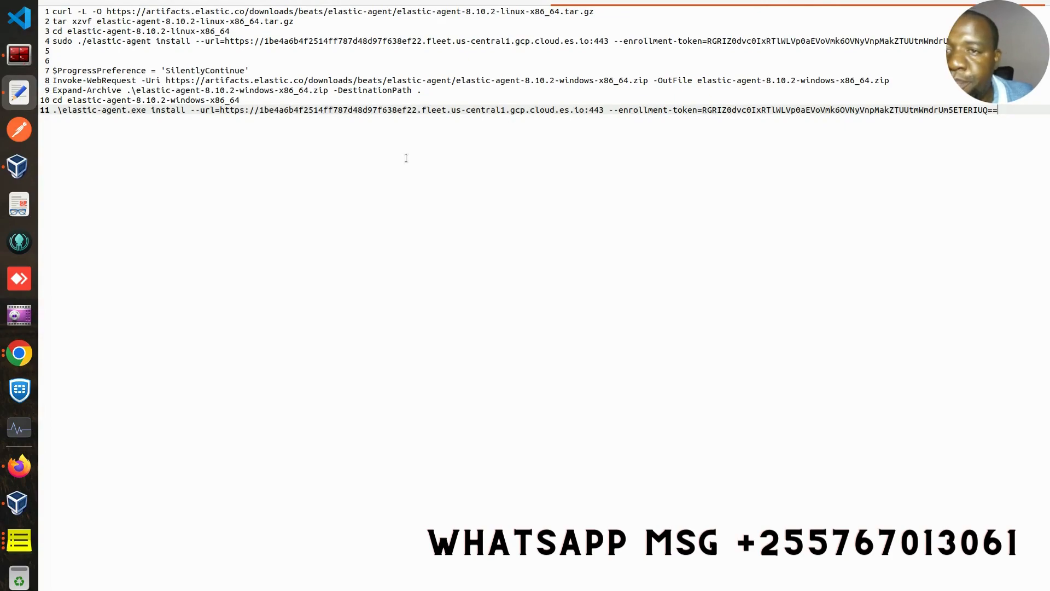
left_click(313, 12)
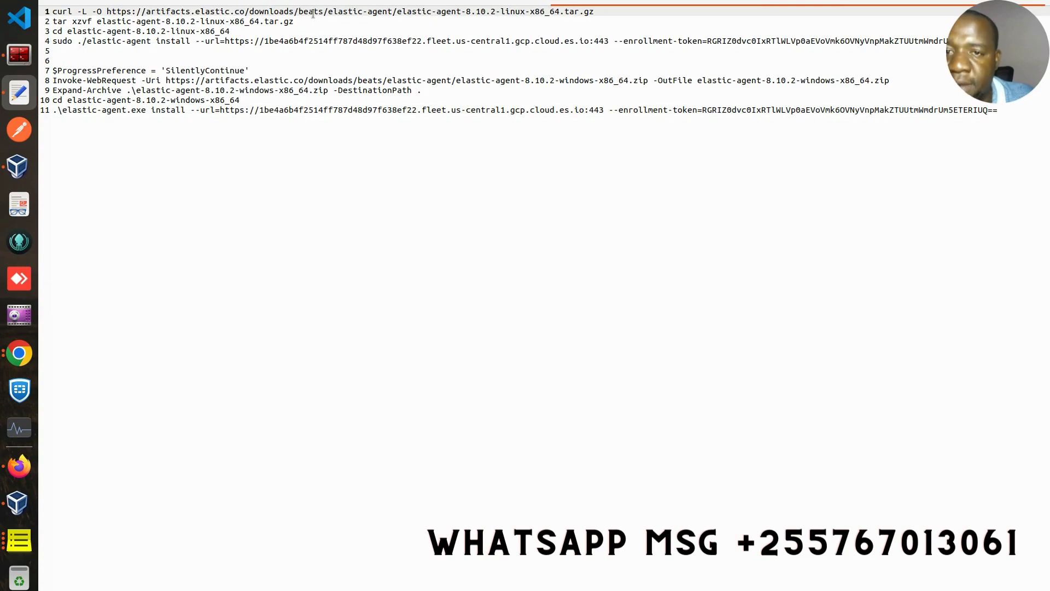
triple_click(249, 21)
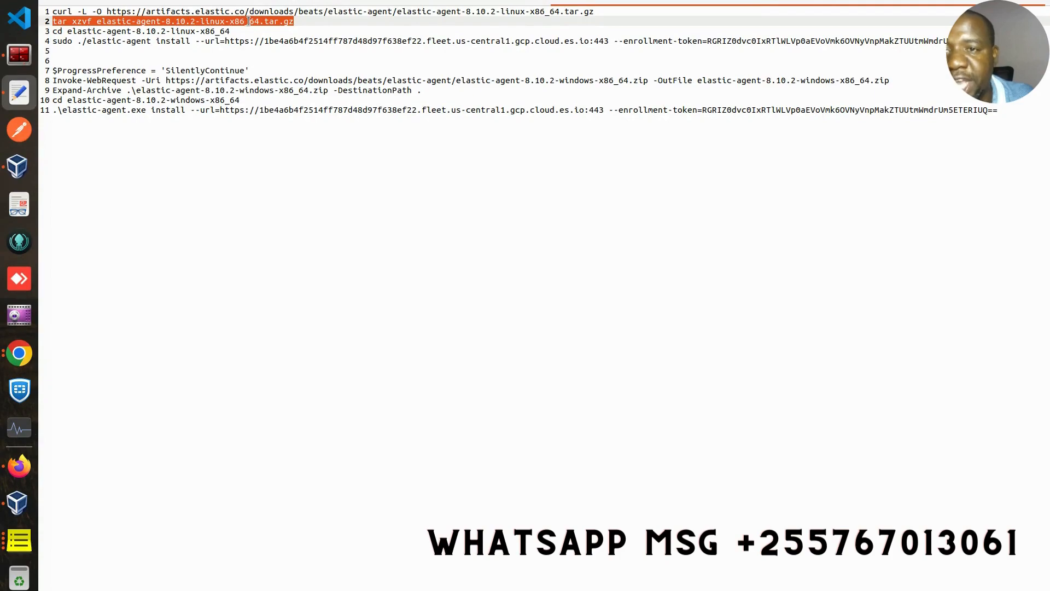
left_click(20, 55)
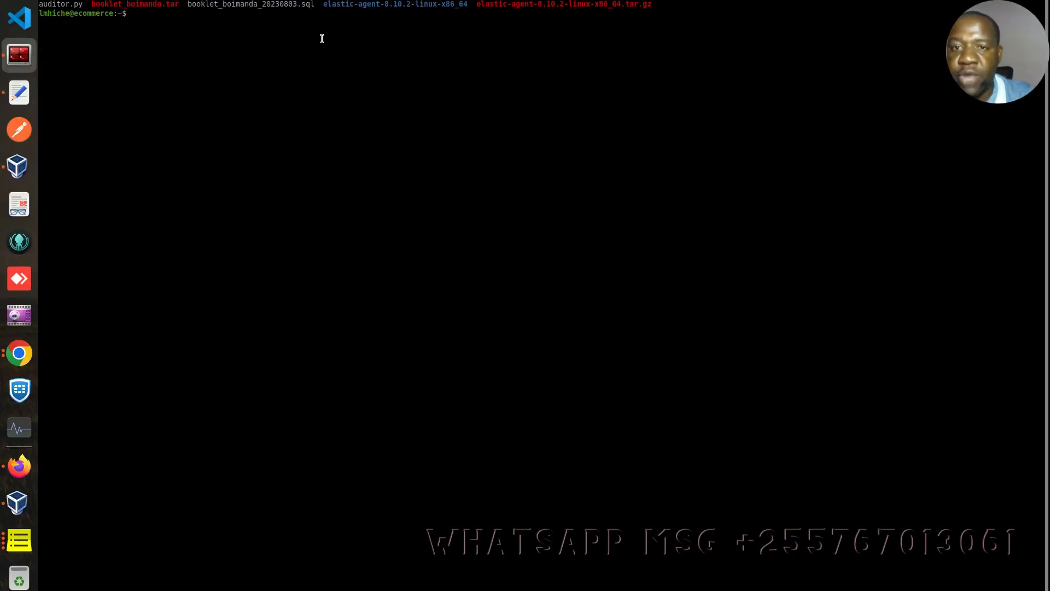
left_click_drag(476, 4, 671, 9)
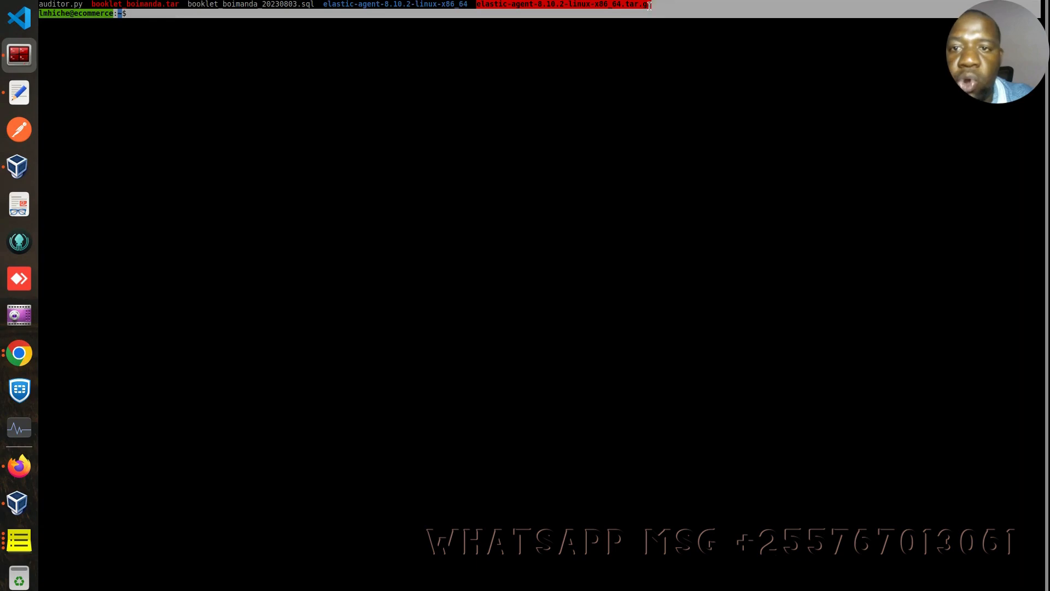
left_click_drag(323, 5, 92, 5)
double_click(467, 5)
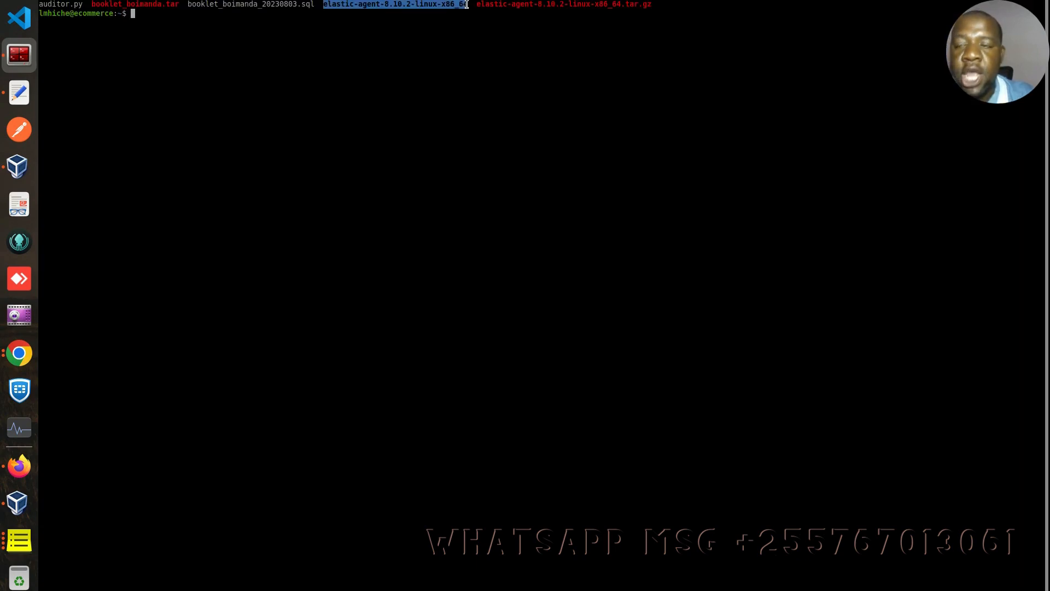
- Review the curl download and tar extraction commands on editor lines 1–2
left_click(22, 92)
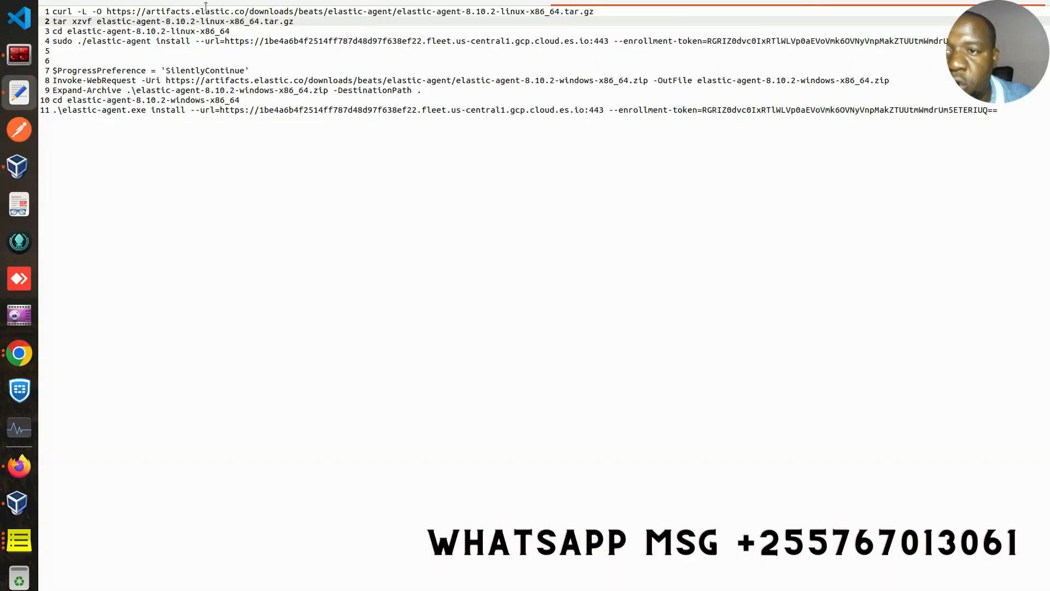
triple_click(206, 11)
left_click(214, 22)
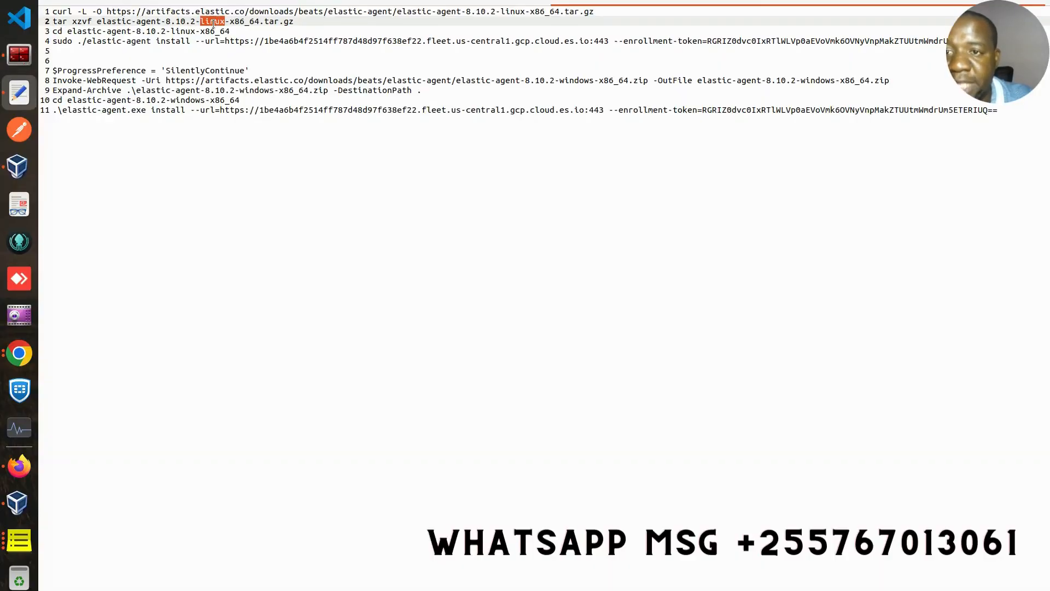
triple_click(214, 22)
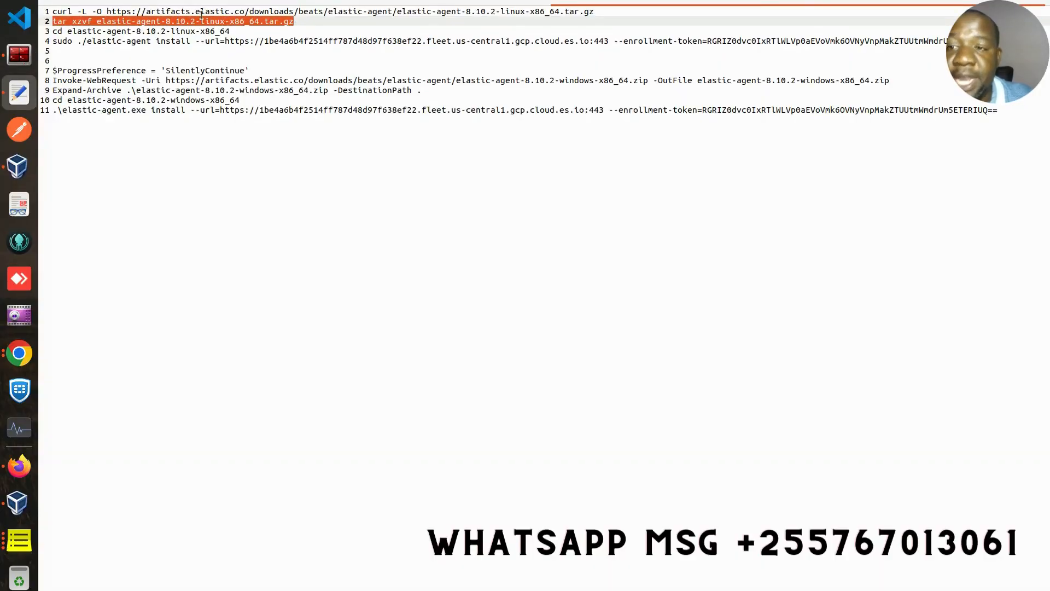
triple_click(201, 15)
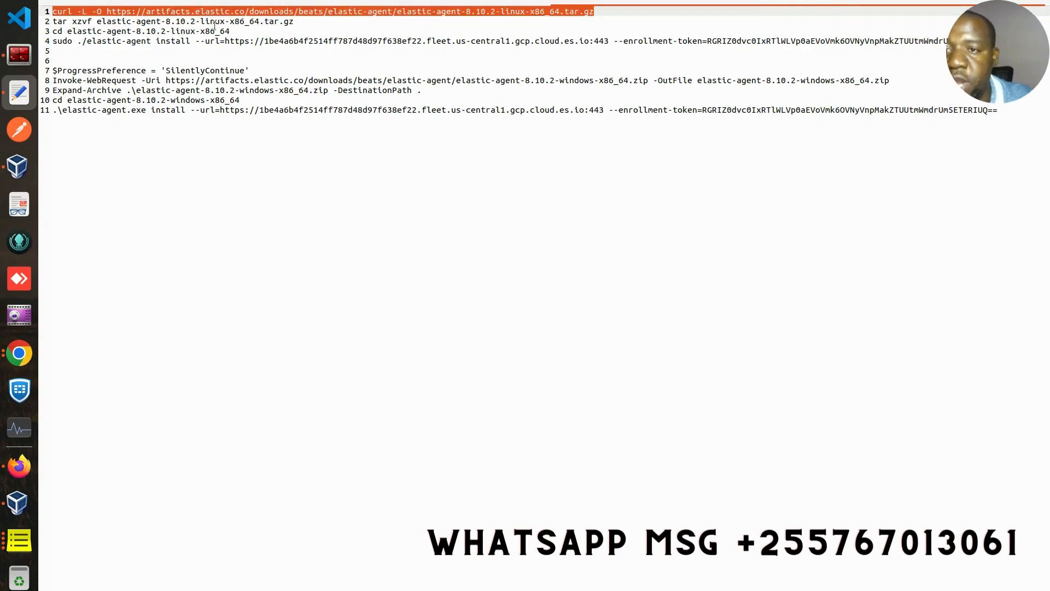
left_click(214, 22)
triple_click(214, 22)
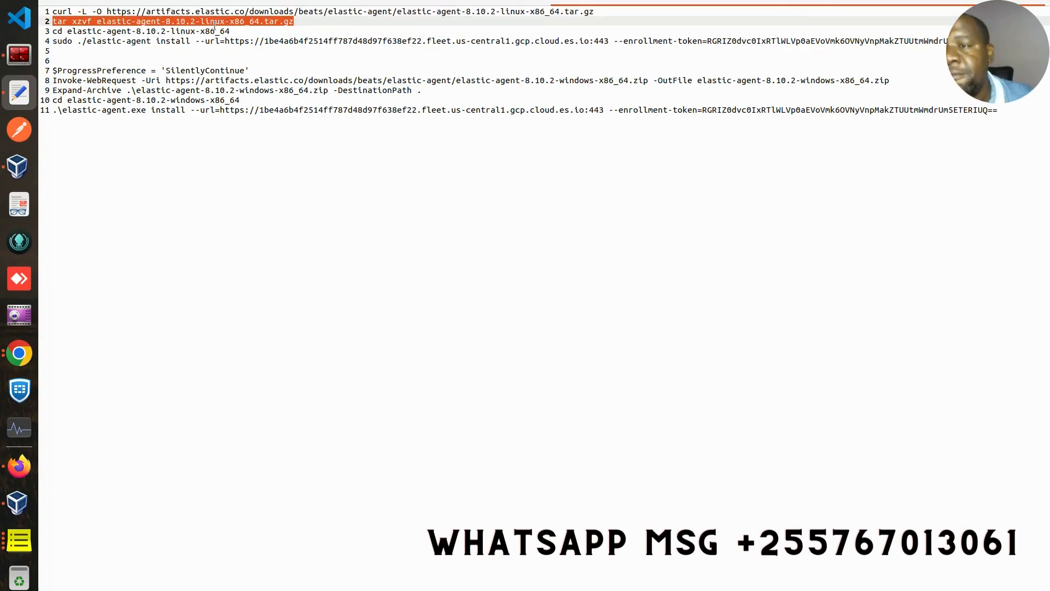
- Copy the line-3 cd command and run it to enter the elastic-agent-8.10.2-linux-x86_64 folder
triple_click(215, 32)
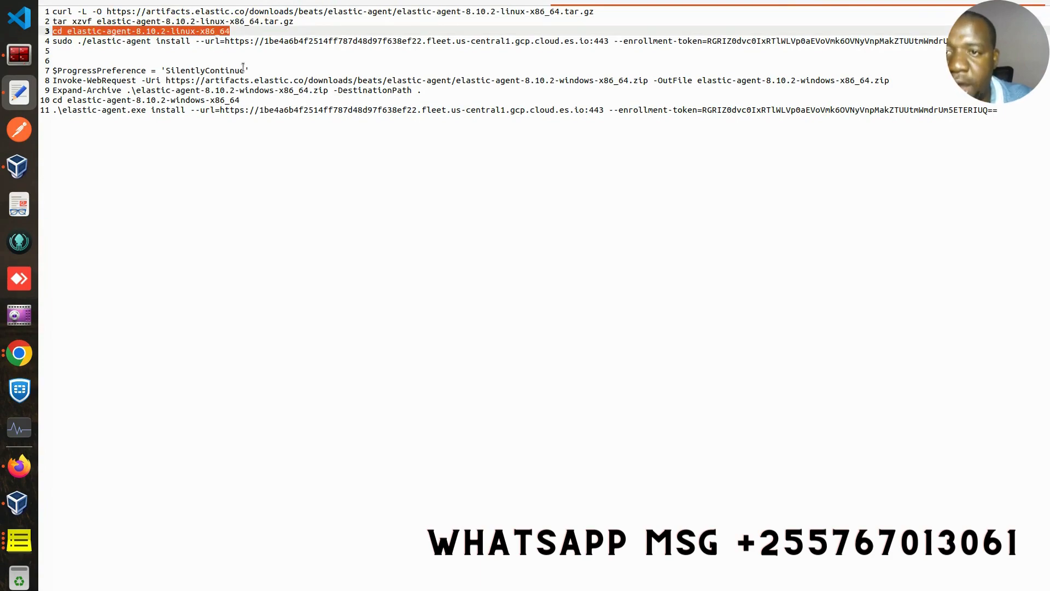
right_click(217, 34)
left_click(249, 88)
left_click(10, 54)
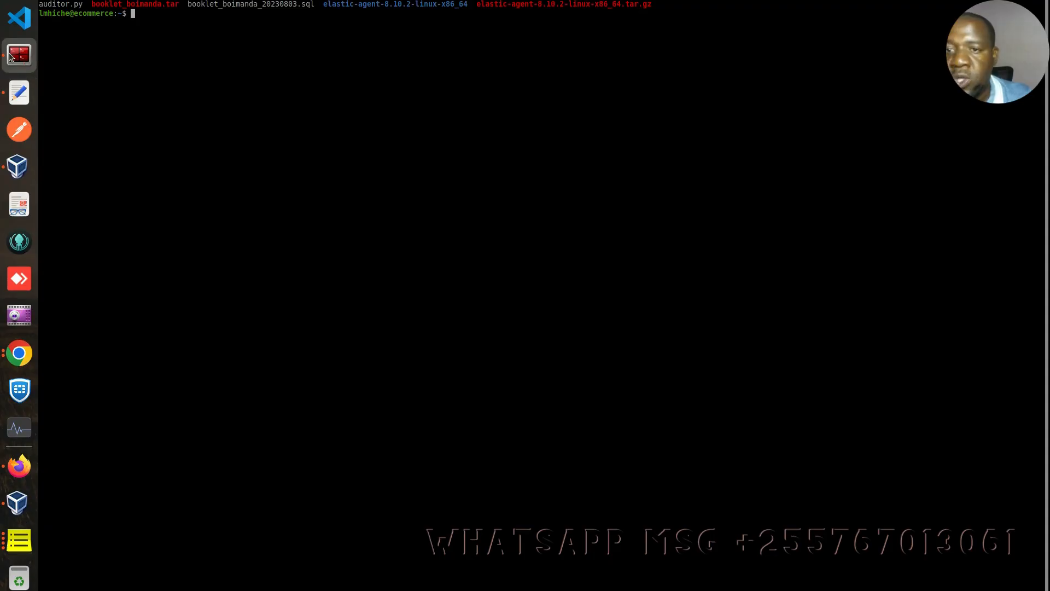
right_click(173, 37)
left_click(203, 60)
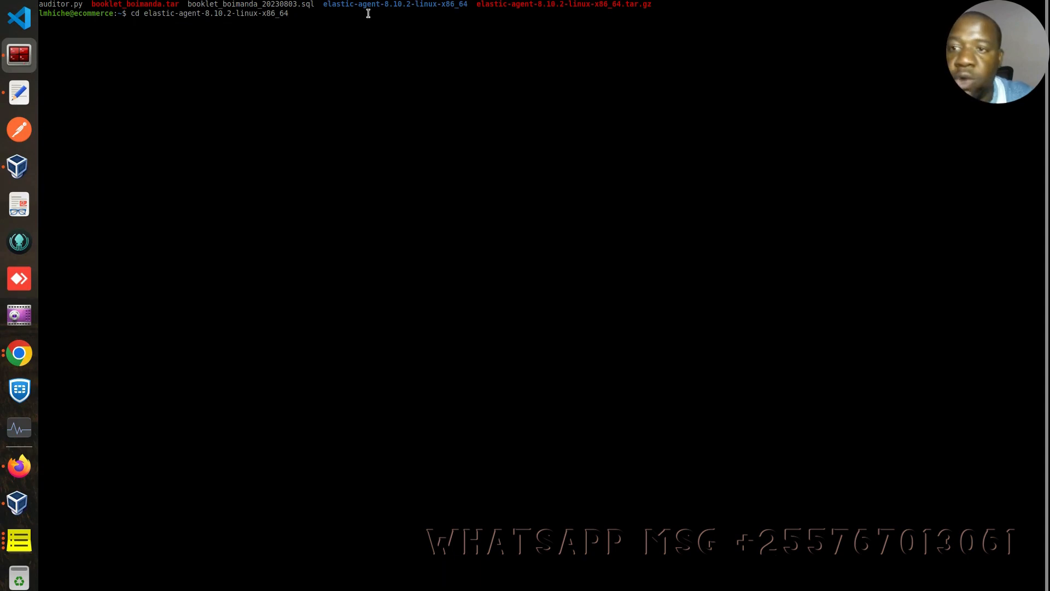
key("Return")
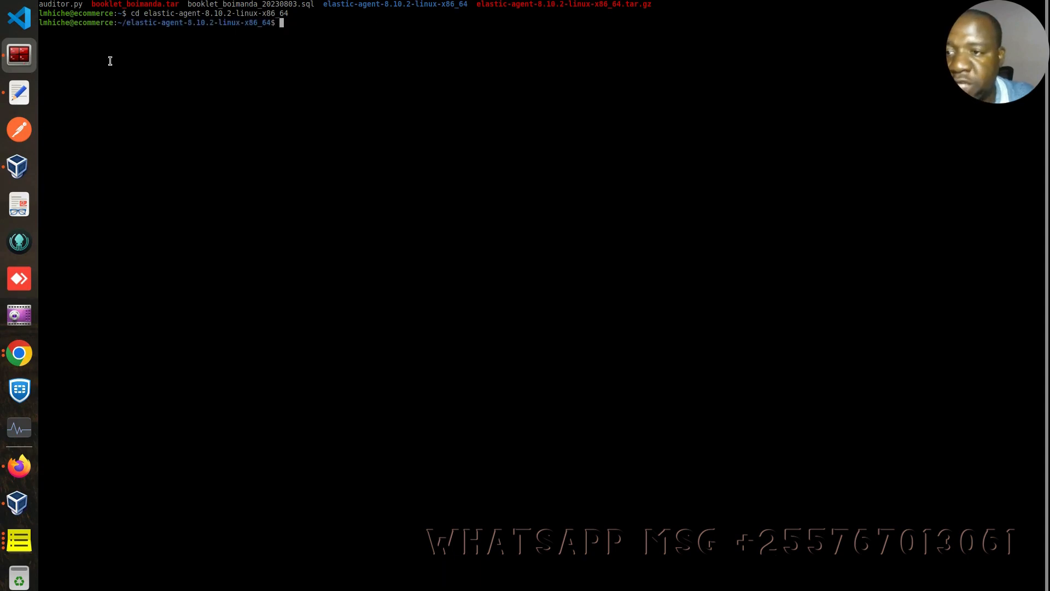
- Copy the line-4 Elastic Agent install command from the editor
left_click(22, 97)
triple_click(286, 43)
right_click(286, 43)
left_click(322, 91)
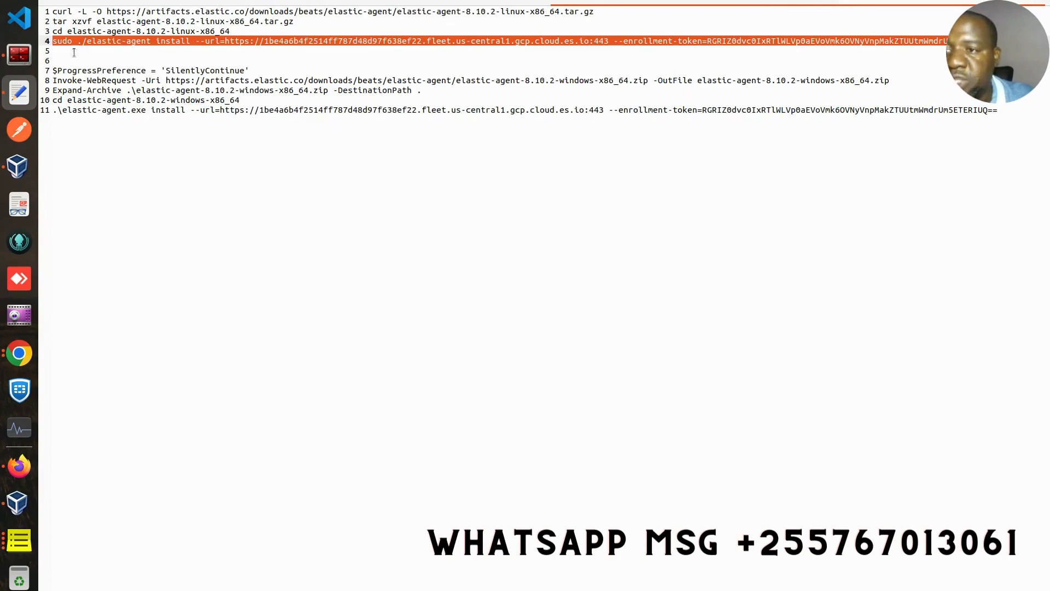
left_click(19, 54)
- Run the pasted sudo ./elastic-agent install command and answer y to install and enroll it
right_click(320, 43)
left_click(350, 58)
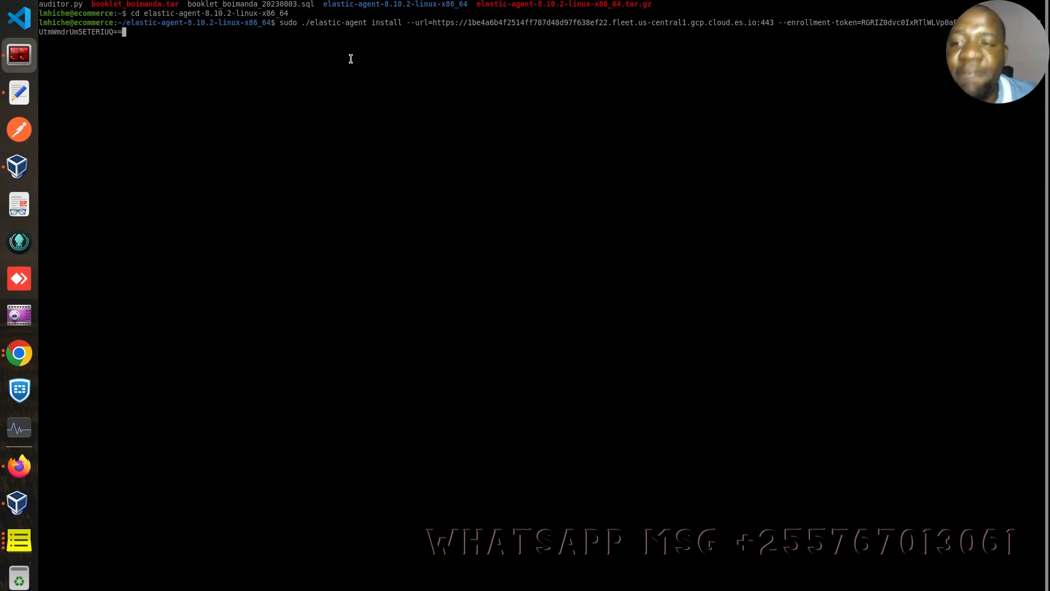
key("Return")
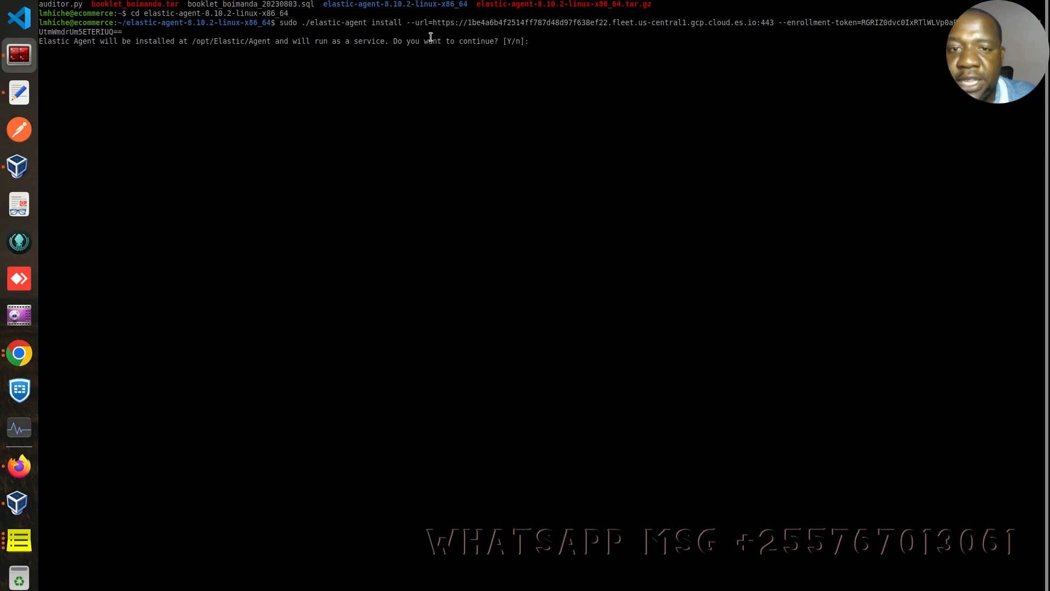
type("y")
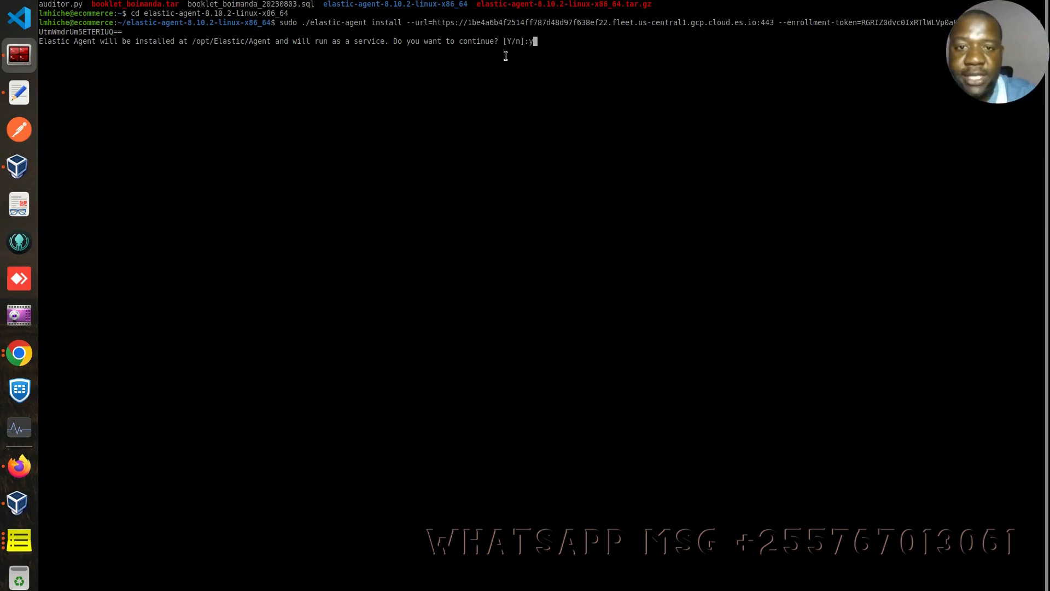
key("Return")
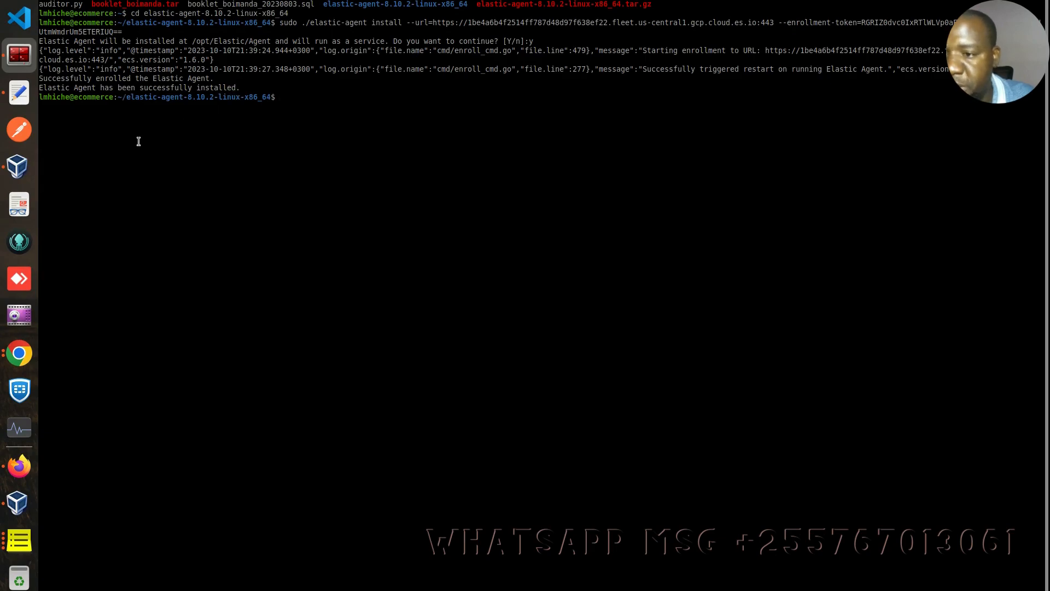
left_click(20, 466)
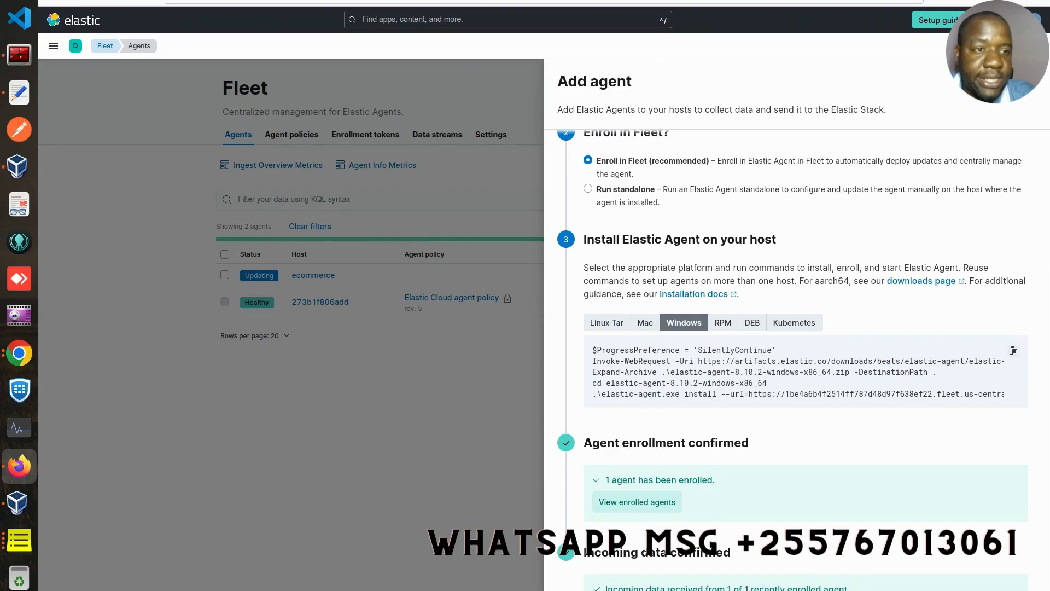
- Close the Add agent flyout and confirm the ecommerce agent is Healthy on test policy
left_click(403, 249)
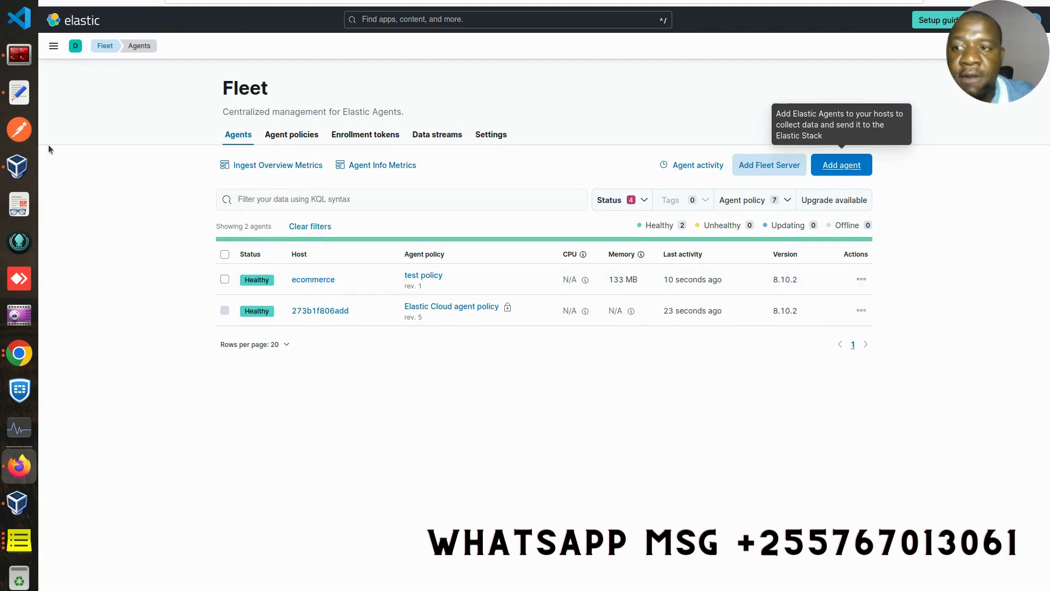
left_click(21, 64)
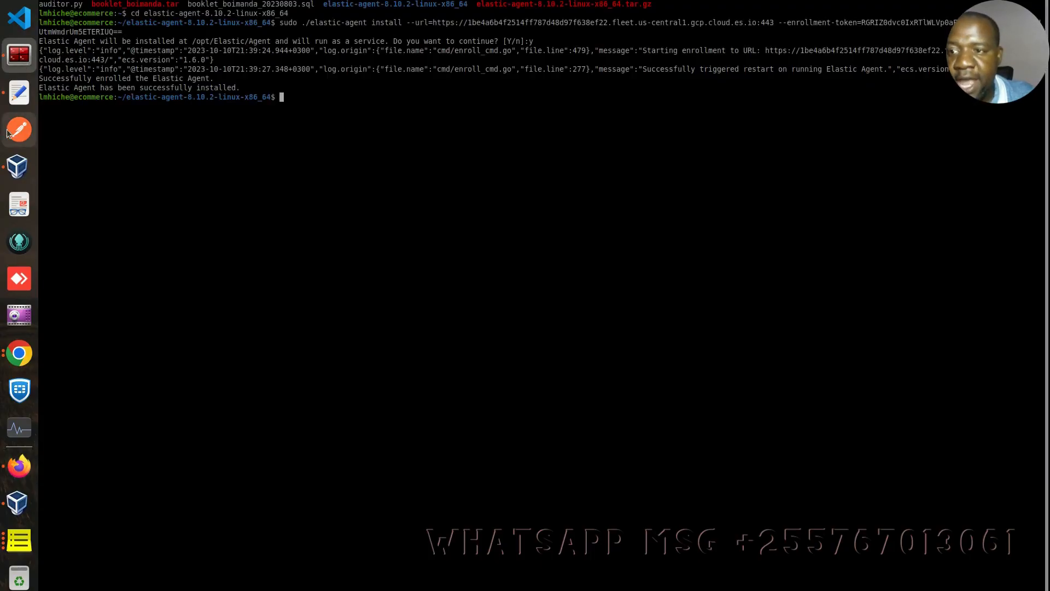
left_click(19, 466)
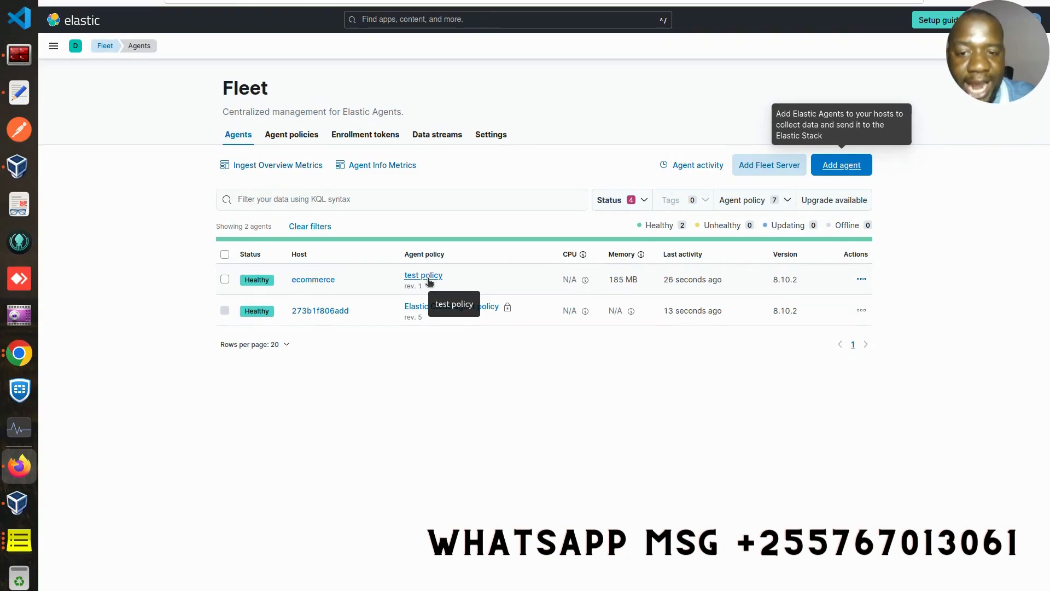
left_click(19, 511)
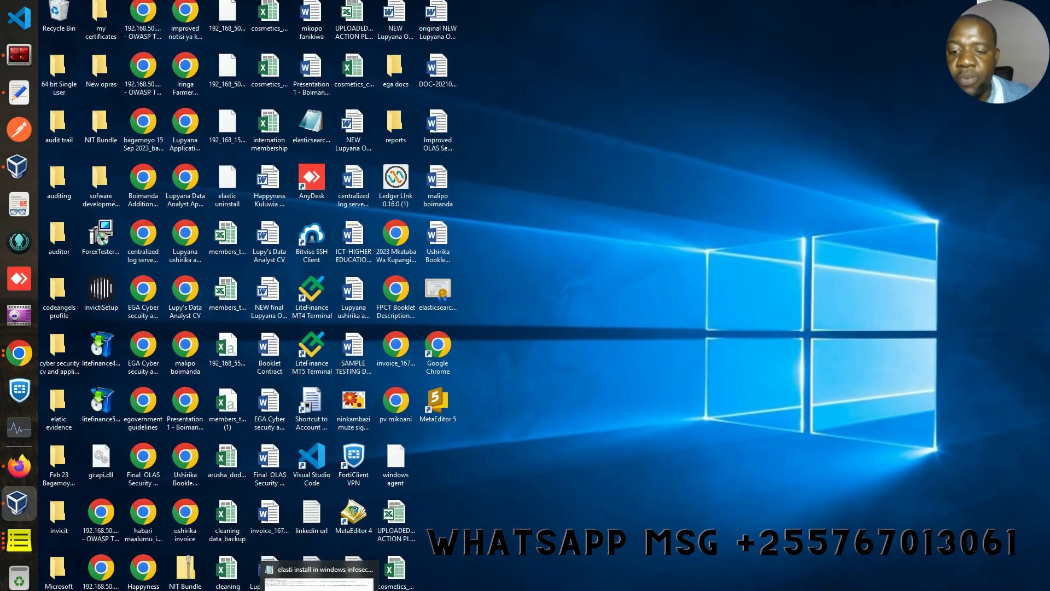
- In the admin PowerShell, clear the console and list the Administrator folder's files with cls and ls
left_click(295, 589)
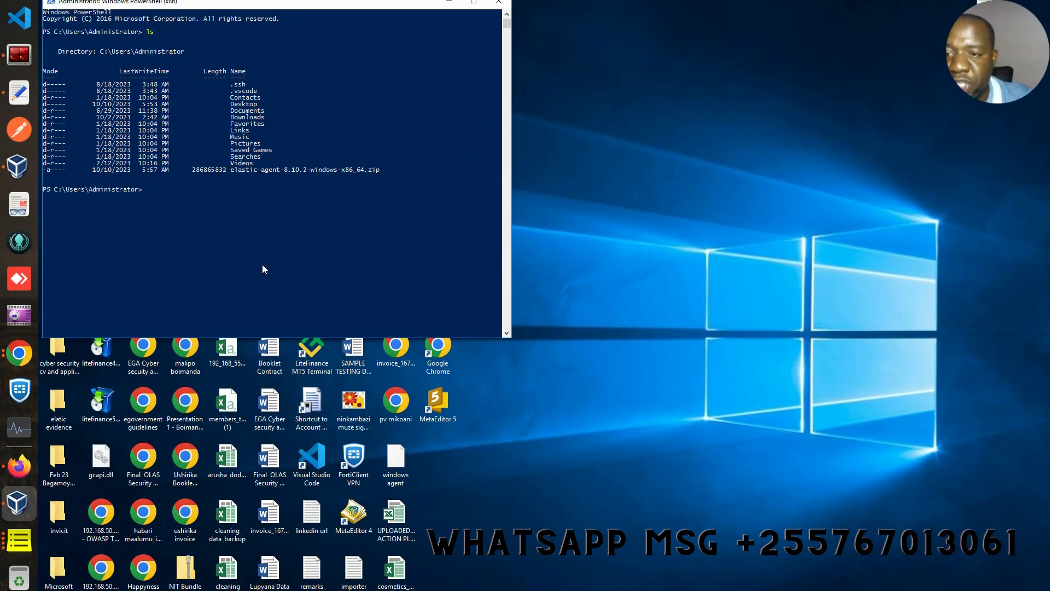
type("cls")
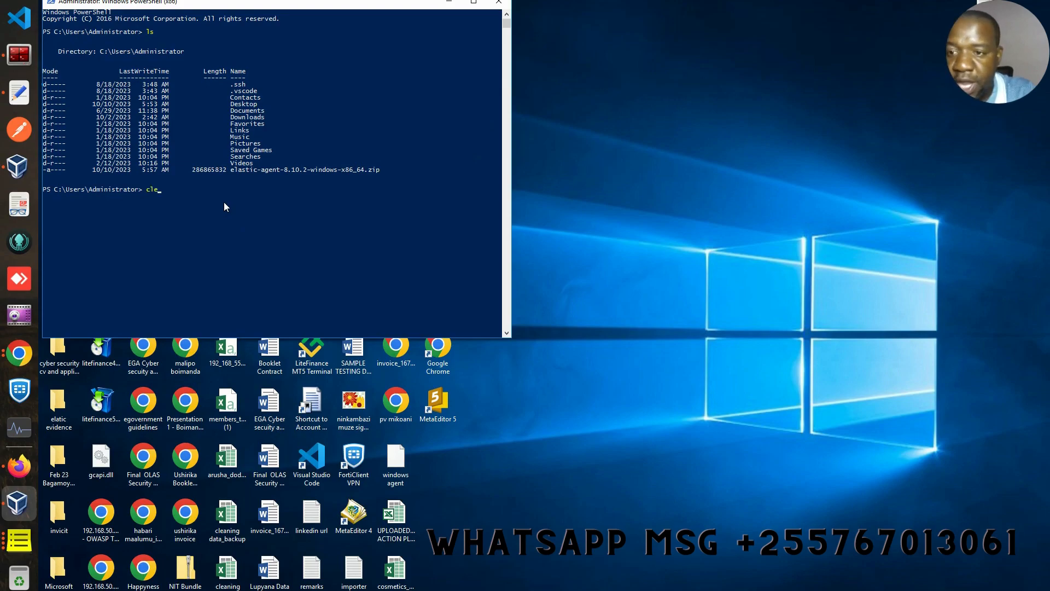
key("Return")
type("ls")
key("Return")
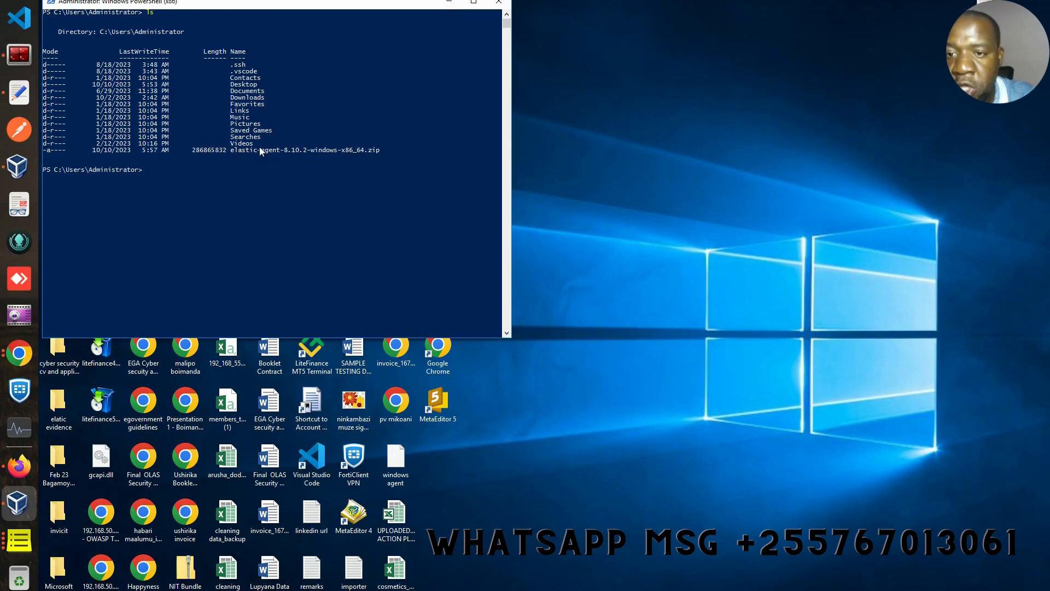
- Copy the $ProgressPreference line from the saved install commands
left_click(19, 93)
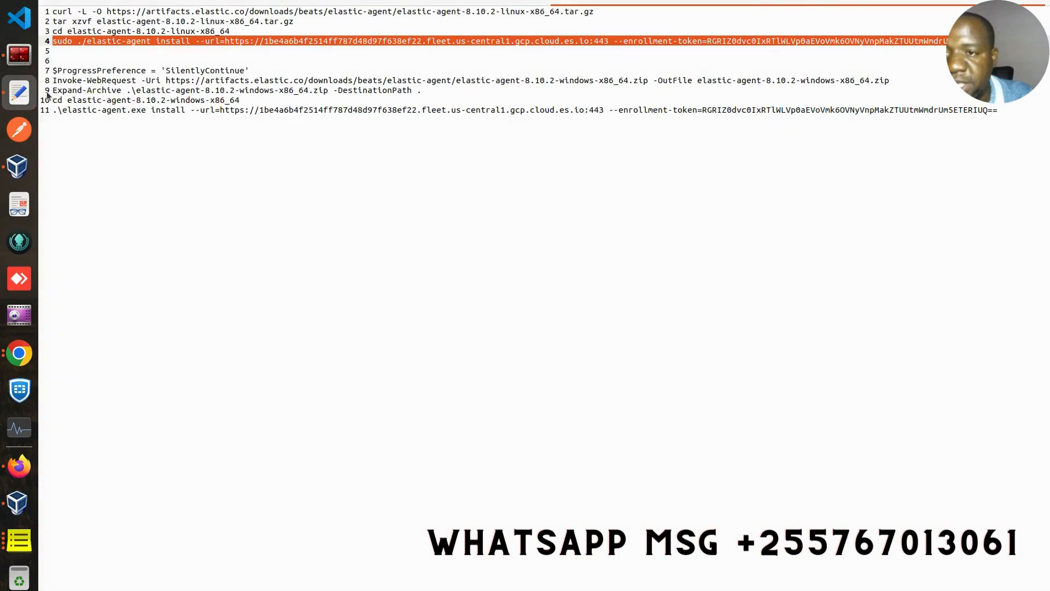
triple_click(187, 79)
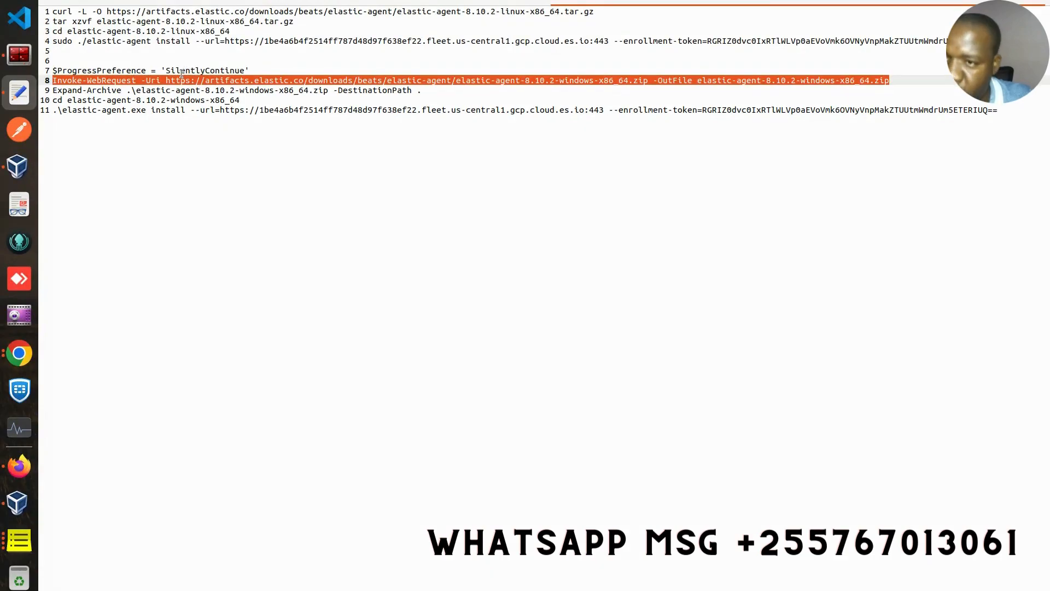
triple_click(182, 73)
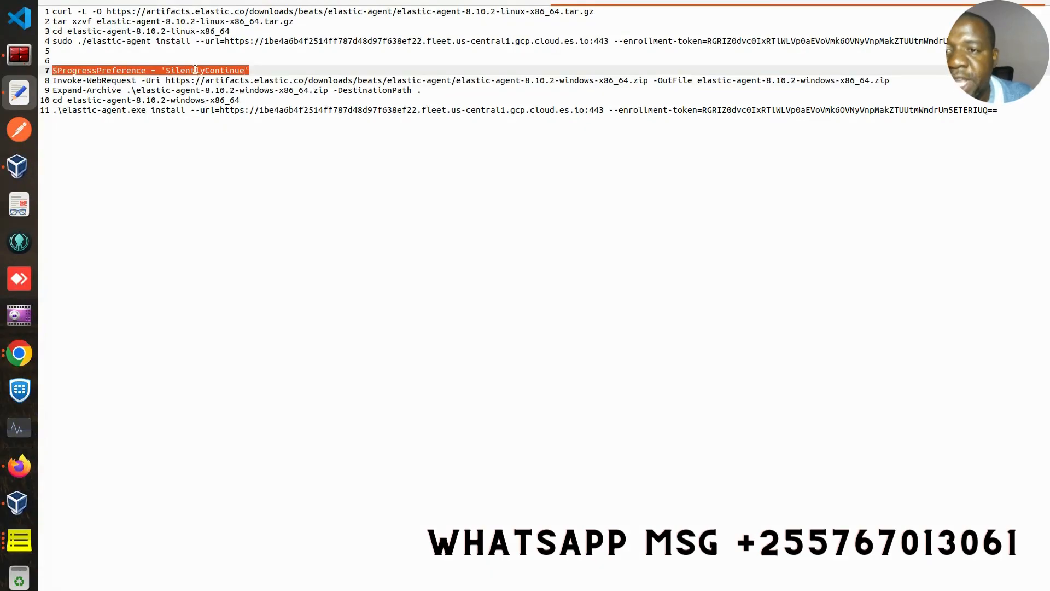
right_click(195, 69)
left_click(228, 120)
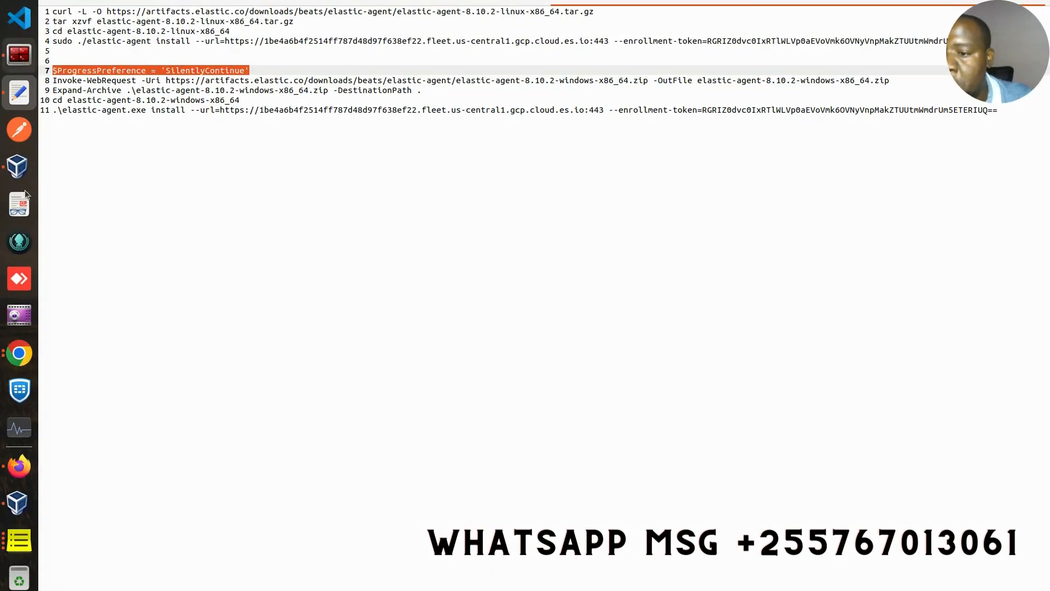
- Copy $ProgressPreference = 'SilentlyContinue' from Notepad and run it in PowerShell
left_click(18, 500)
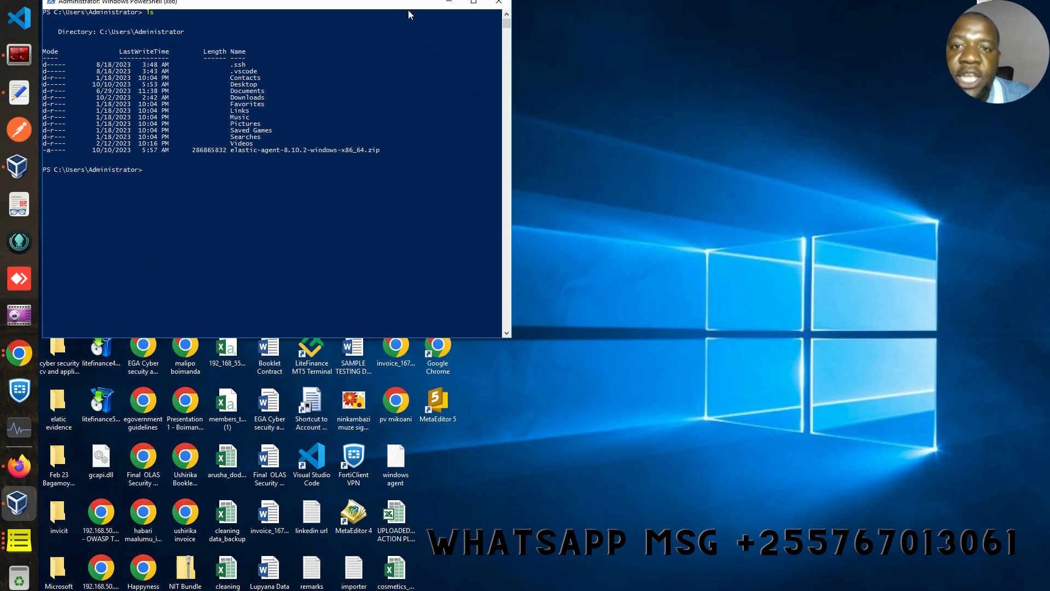
key("alt+Tab")
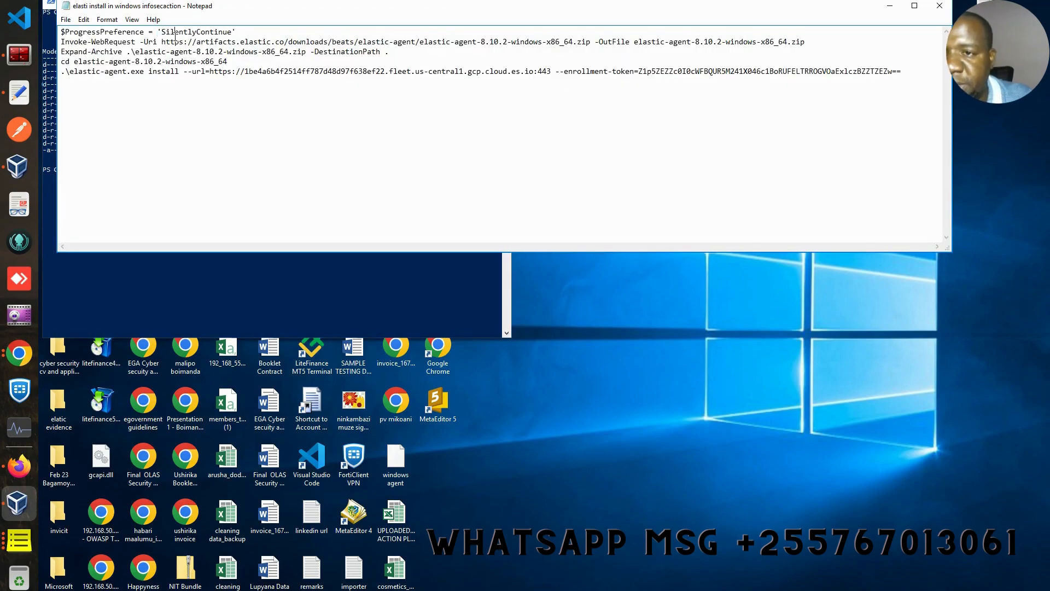
left_click_drag(236, 32, 59, 33)
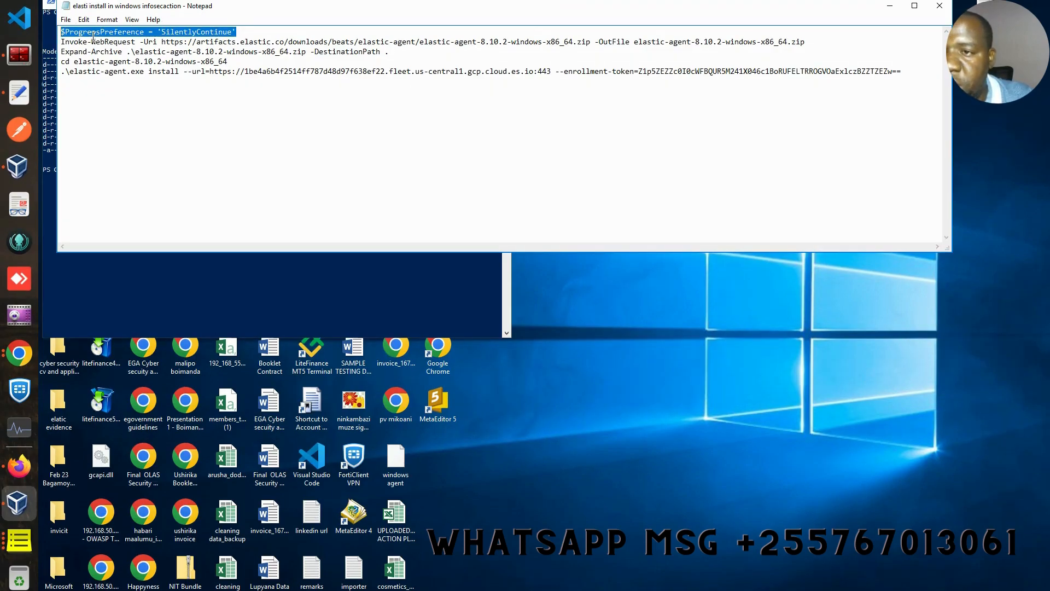
right_click(93, 36)
left_click(122, 69)
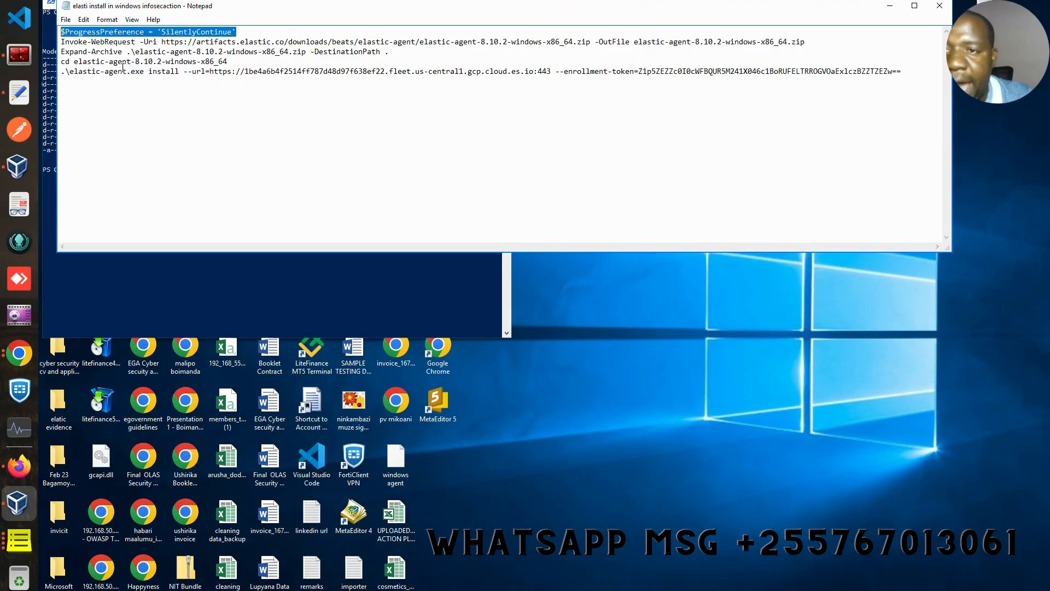
left_click(891, 7)
right_click(189, 179)
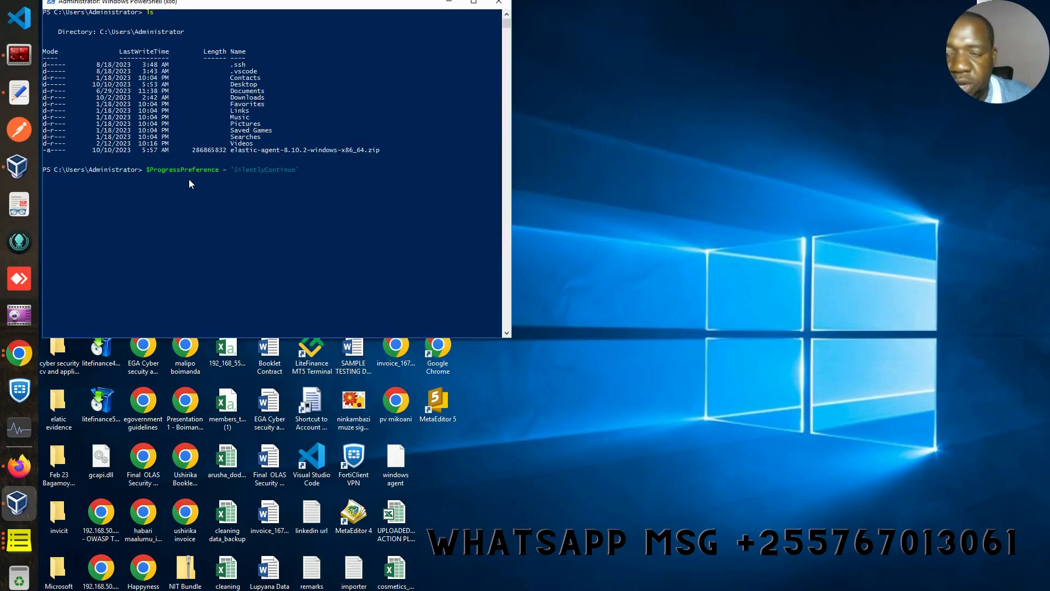
key("Return")
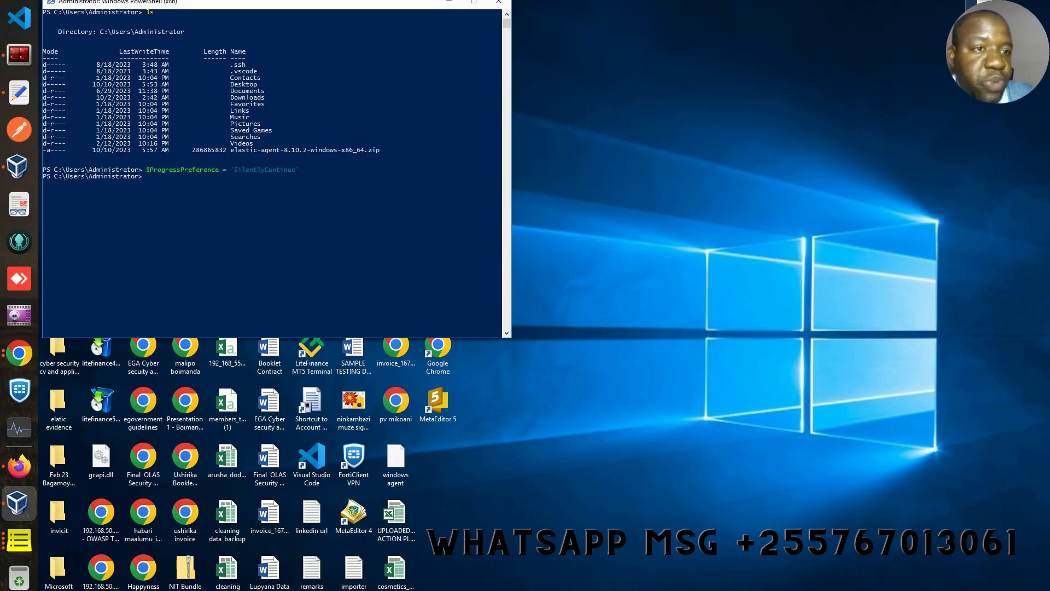
- Select the Expand-Archive command line in the Notepad install commands
key("alt+Tab")
triple_click(387, 41)
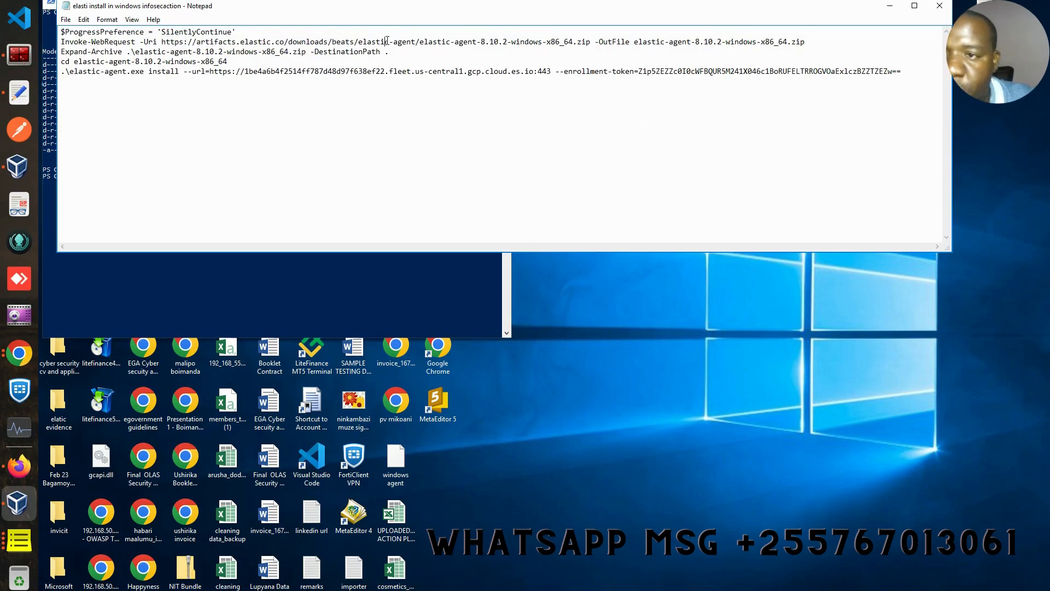
left_click(890, 6)
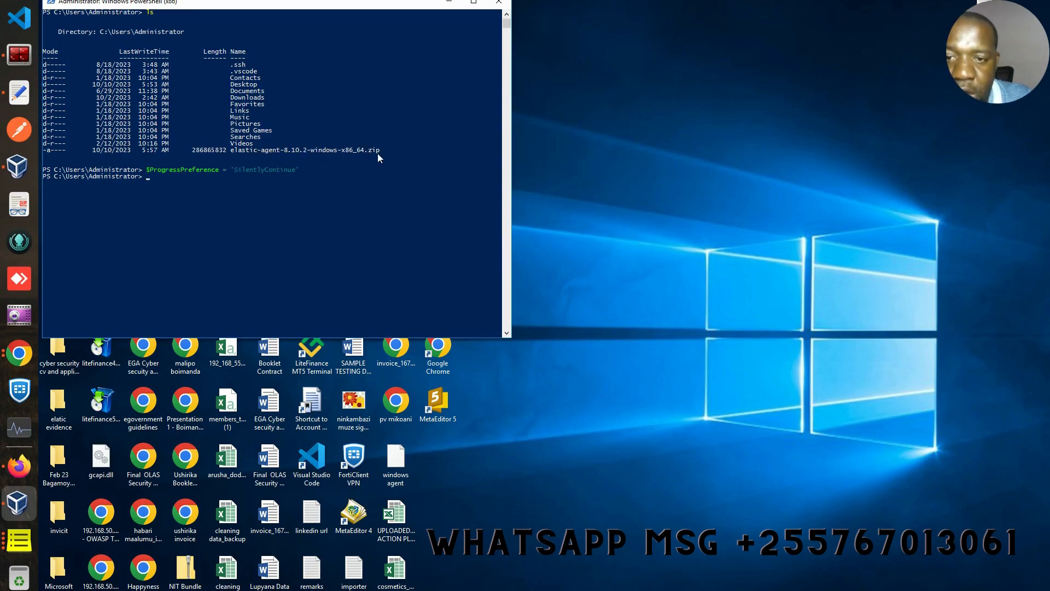
key("alt+Tab")
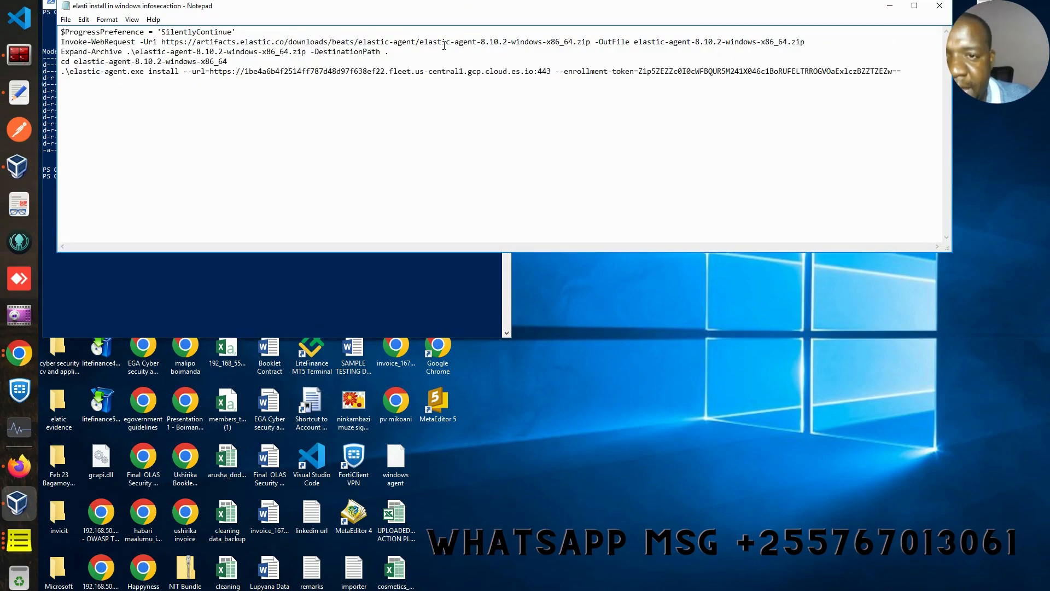
left_click_drag(395, 51, 61, 52)
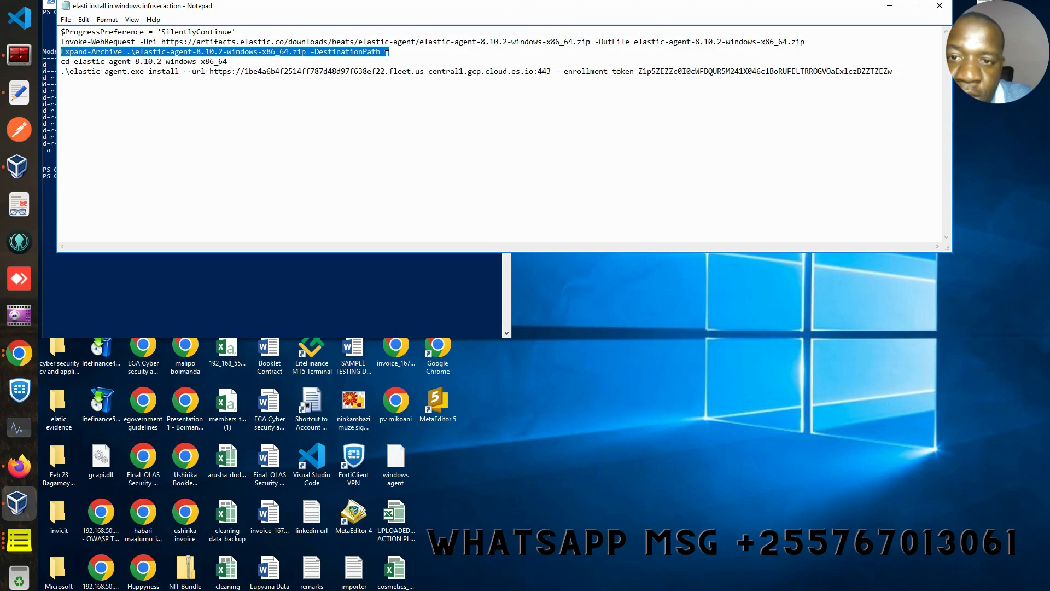
- Run the Expand-Archive command in PowerShell to extract elastic-agent-8.10.2-windows-x86_64.zip into the current folder
right_click(367, 53)
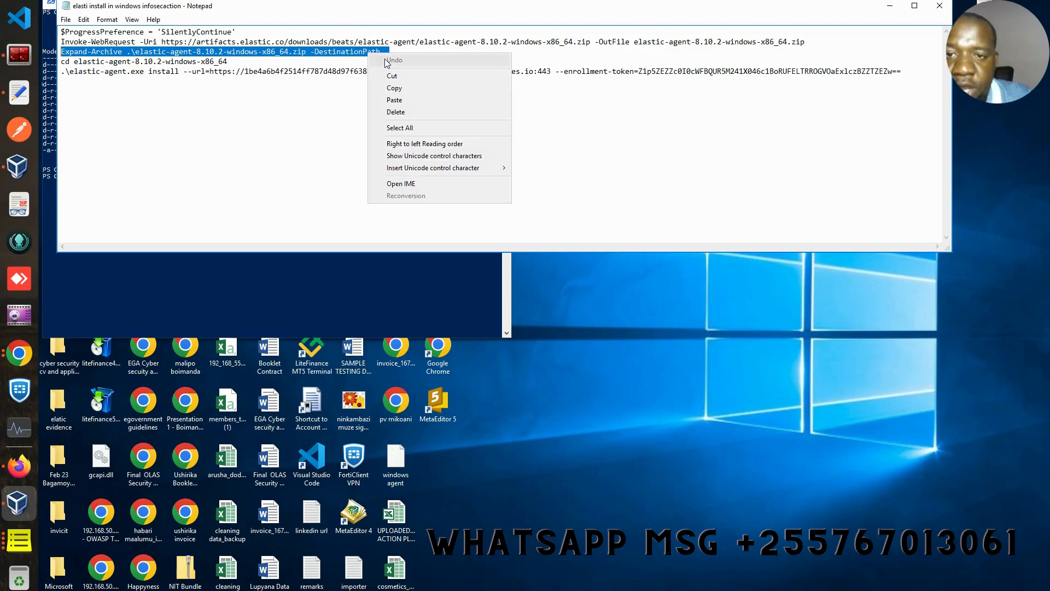
left_click(393, 89)
left_click(890, 6)
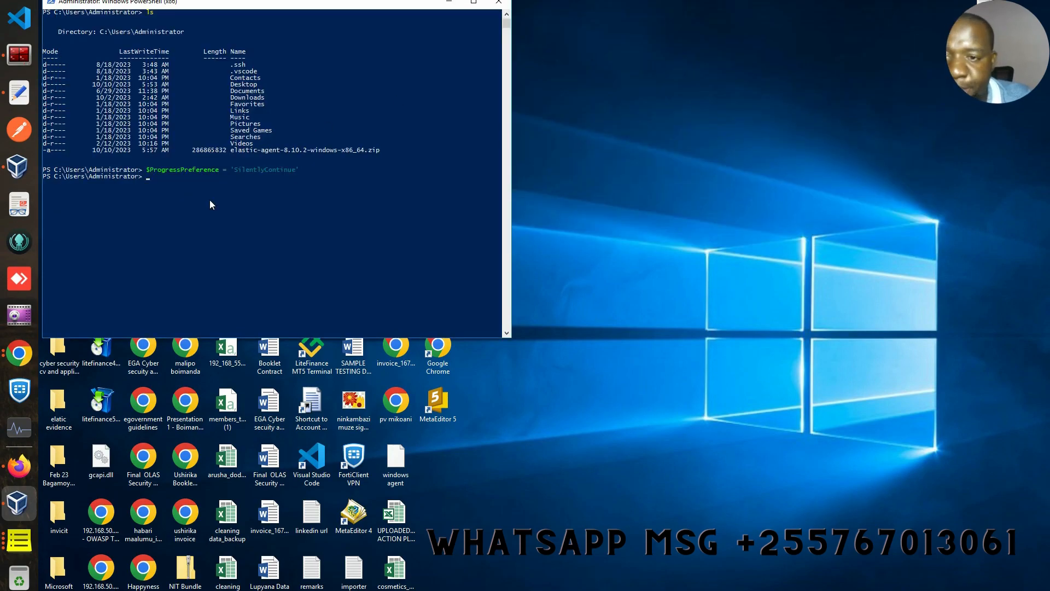
right_click(161, 187)
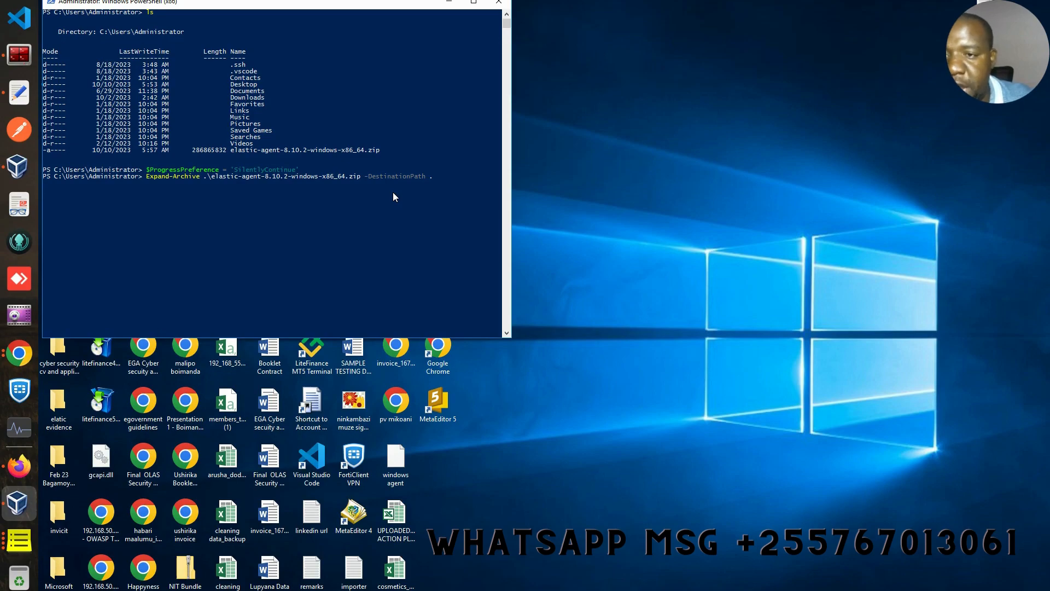
key("Return")
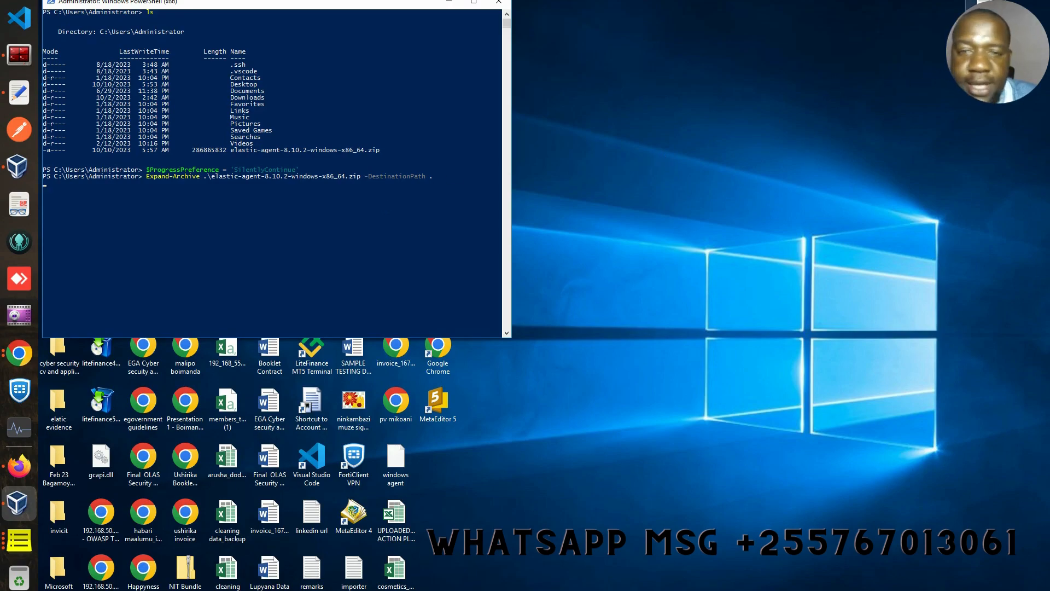
key("alt+Tab")
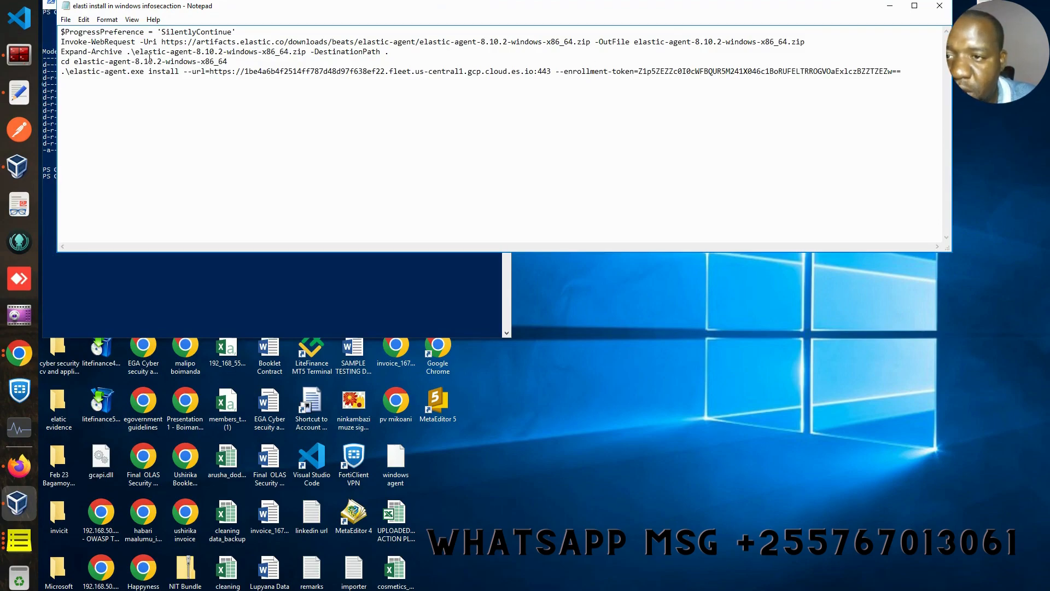
- Copy the cd command from Notepad and run it to enter the elastic-agent-8.10.2-windows-x86_64 folder
left_click_drag(227, 60, 60, 62)
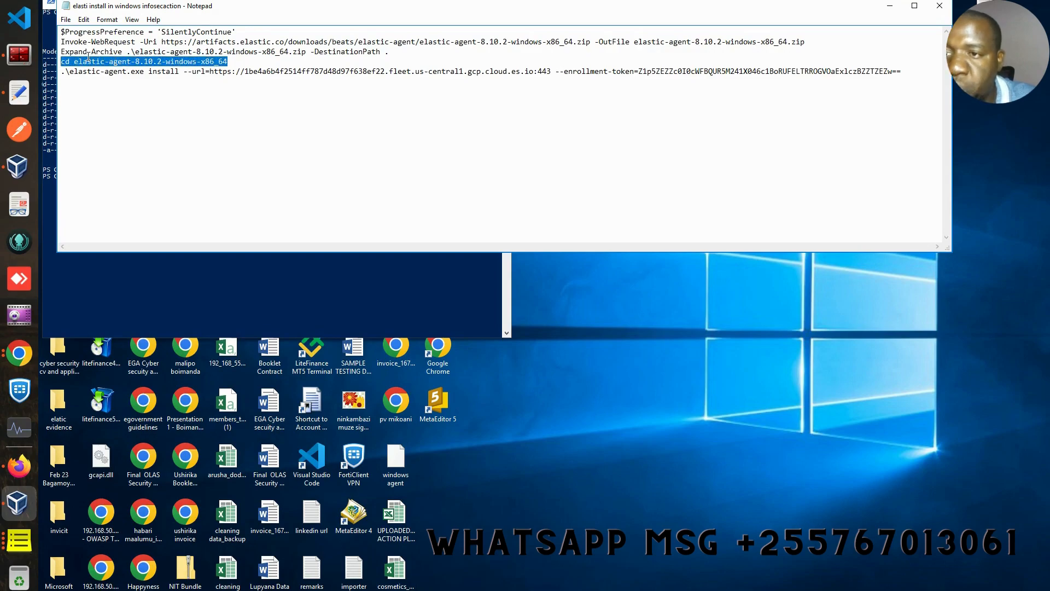
right_click(68, 61)
left_click(109, 93)
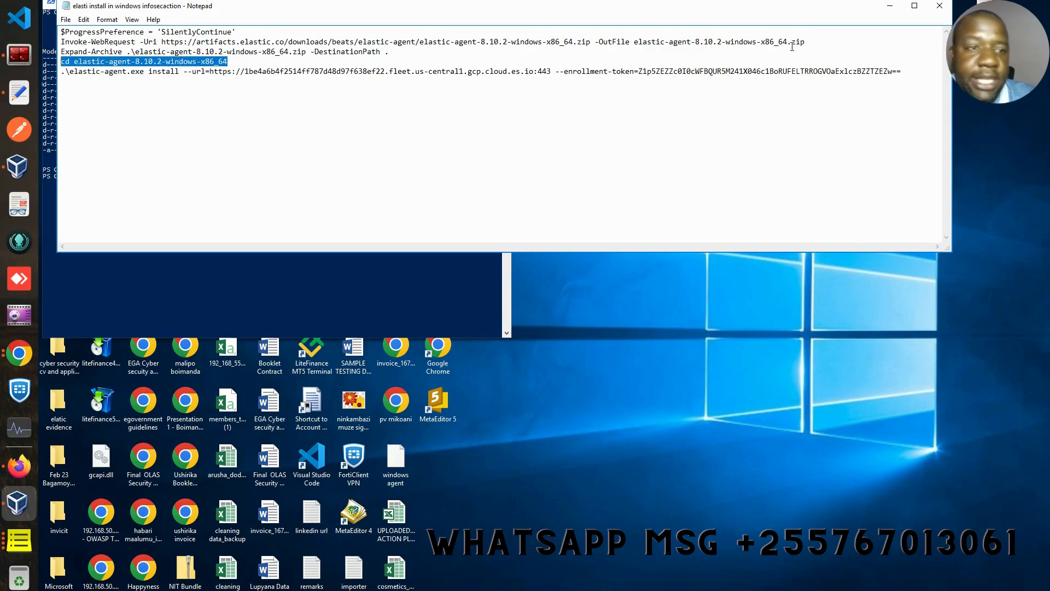
left_click(890, 6)
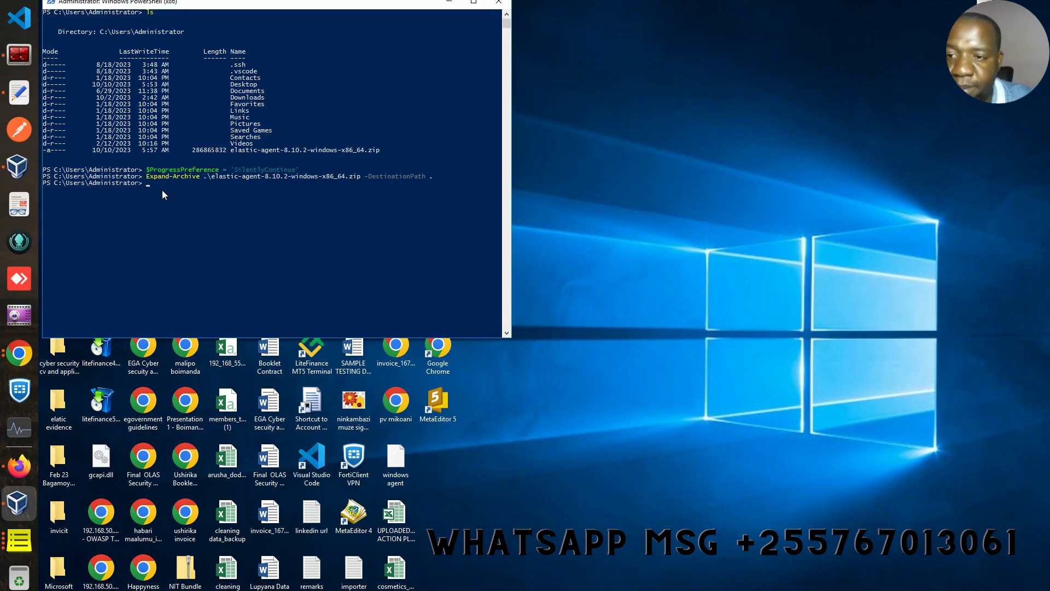
right_click(183, 190)
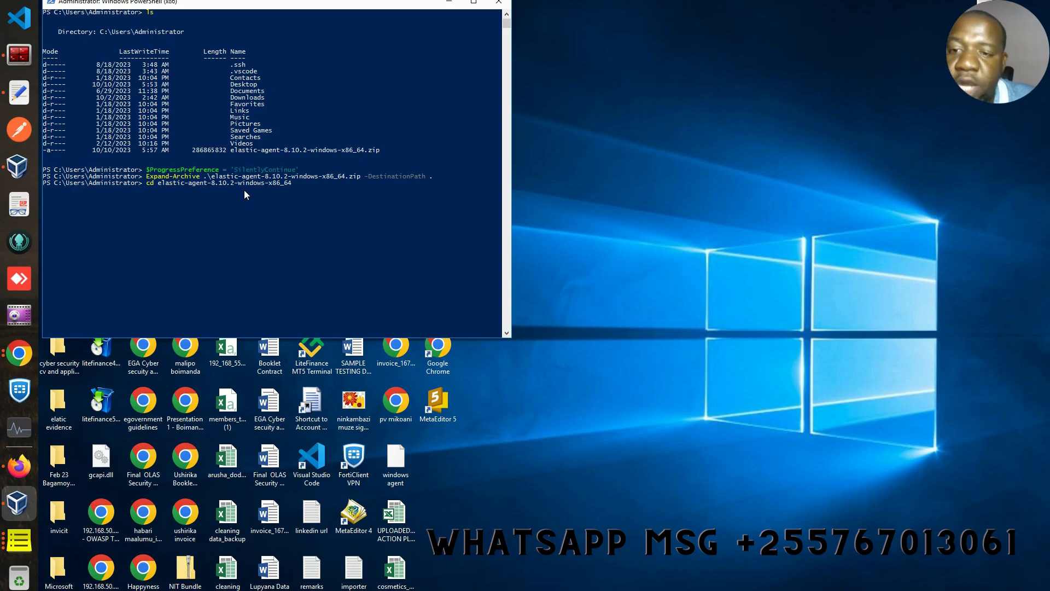
key("Return")
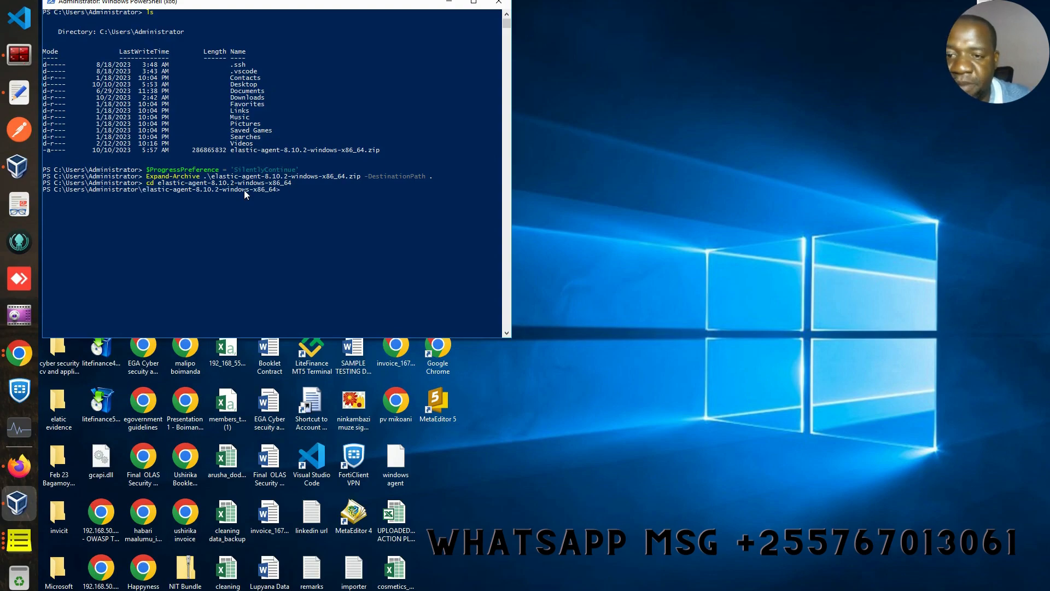
key("alt+Tab")
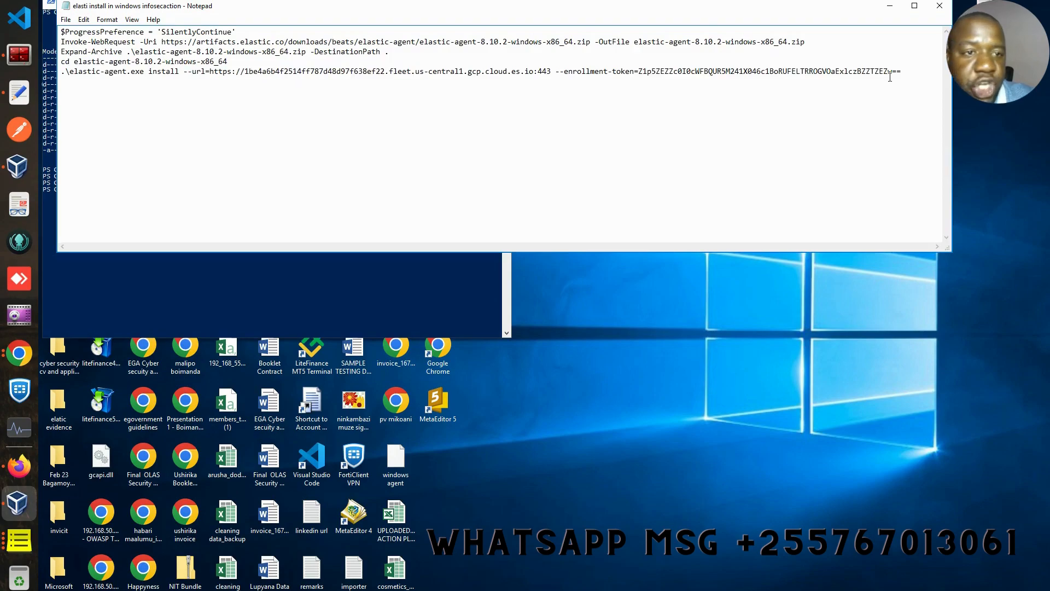
- Paste the elastic-agent.exe install command with Fleet URL and enrollment token into PowerShell and run it
left_click(61, 73, "shift")
right_click(97, 74)
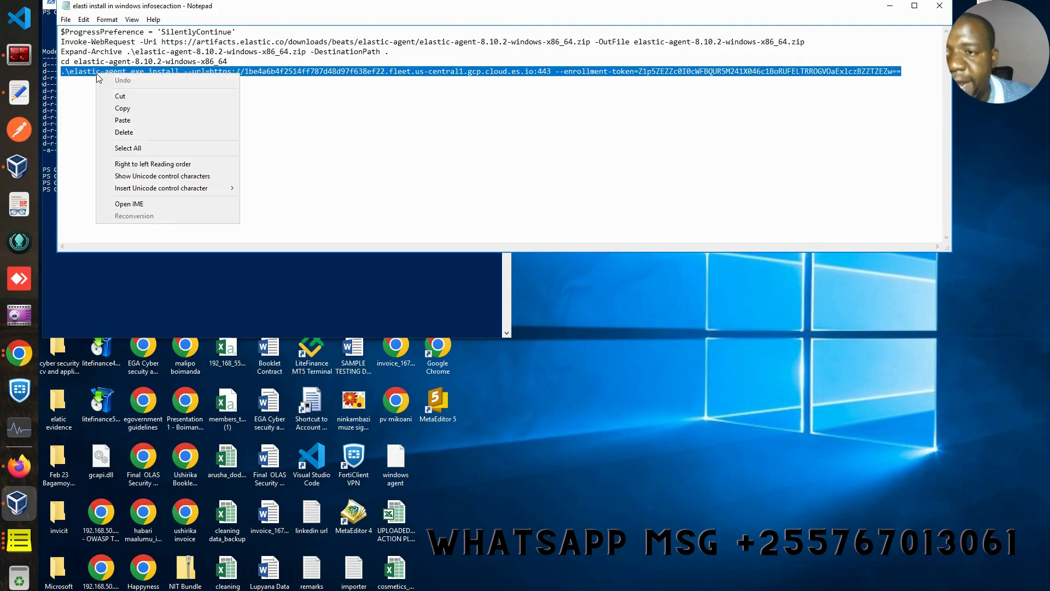
left_click(122, 108)
left_click(890, 7)
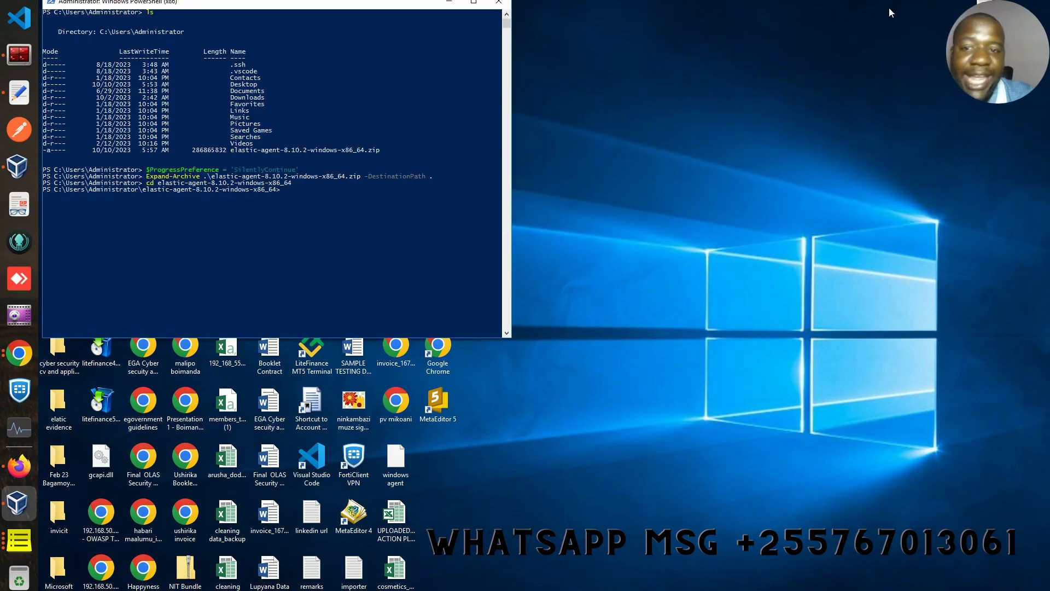
right_click(290, 195)
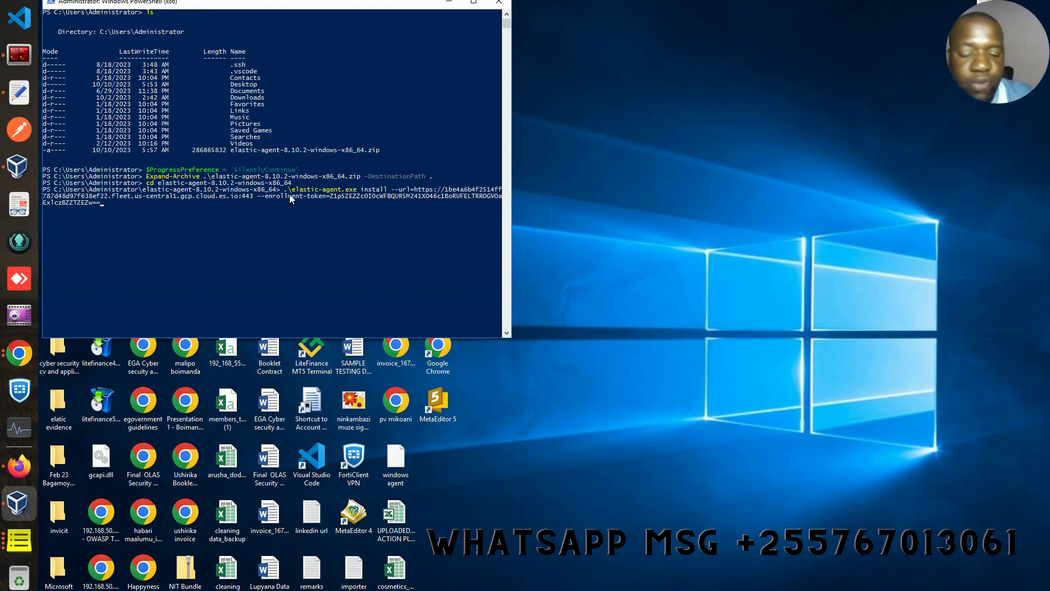
left_click(19, 465)
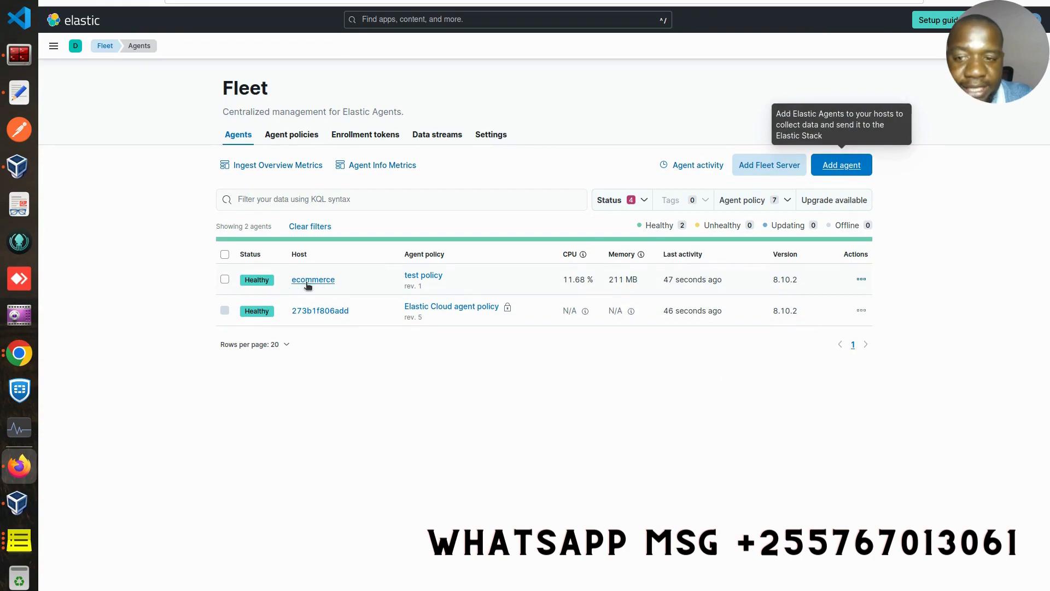
left_click(18, 503)
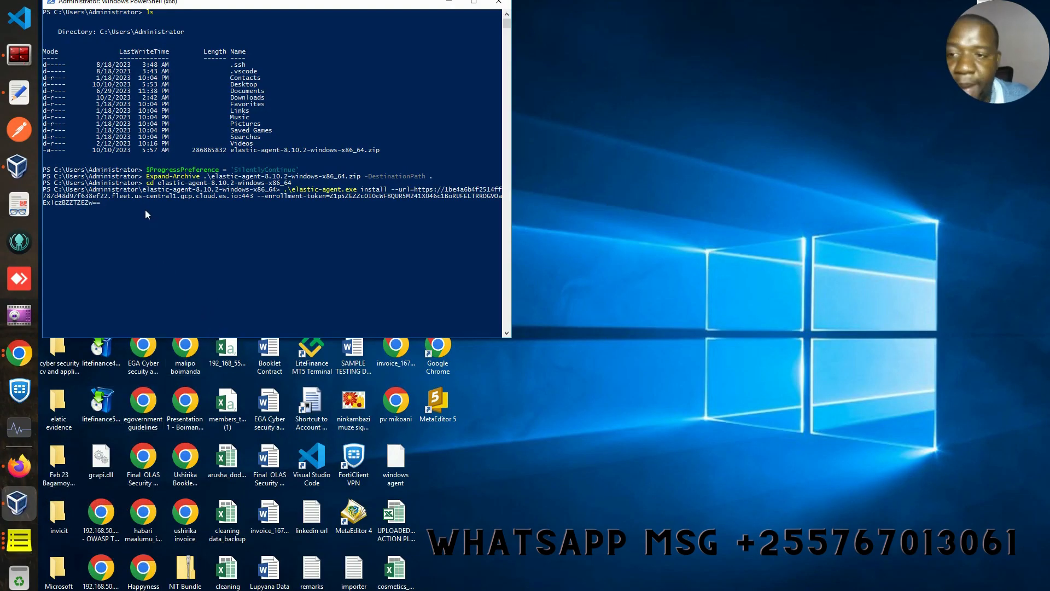
key("Return")
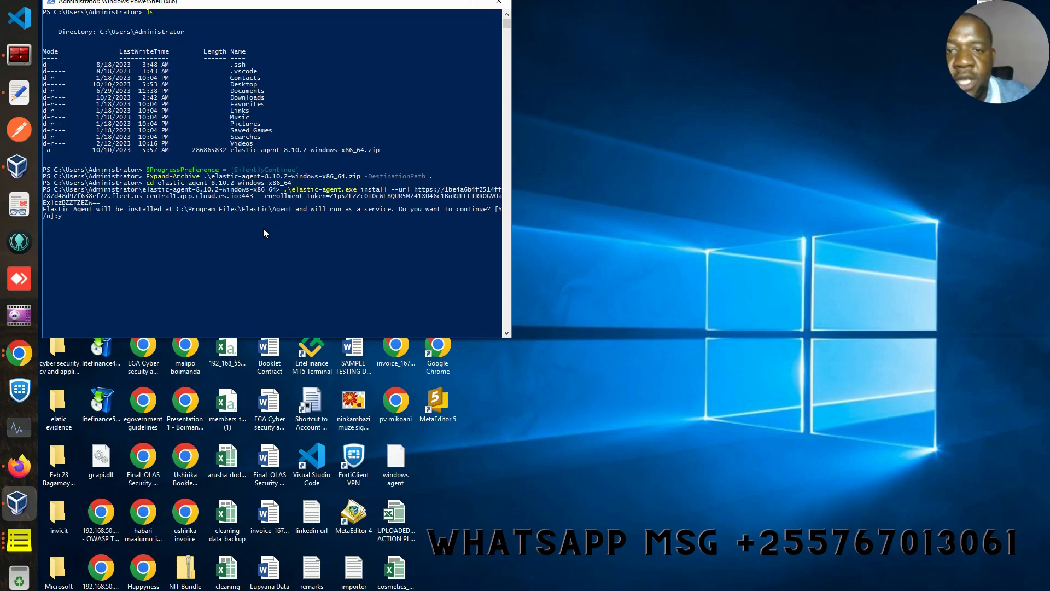
- Widen PowerShell to read the enrollment output, then confirm win-94529vo91us shows Healthy in Fleet
left_click_drag(513, 176, 875, 200)
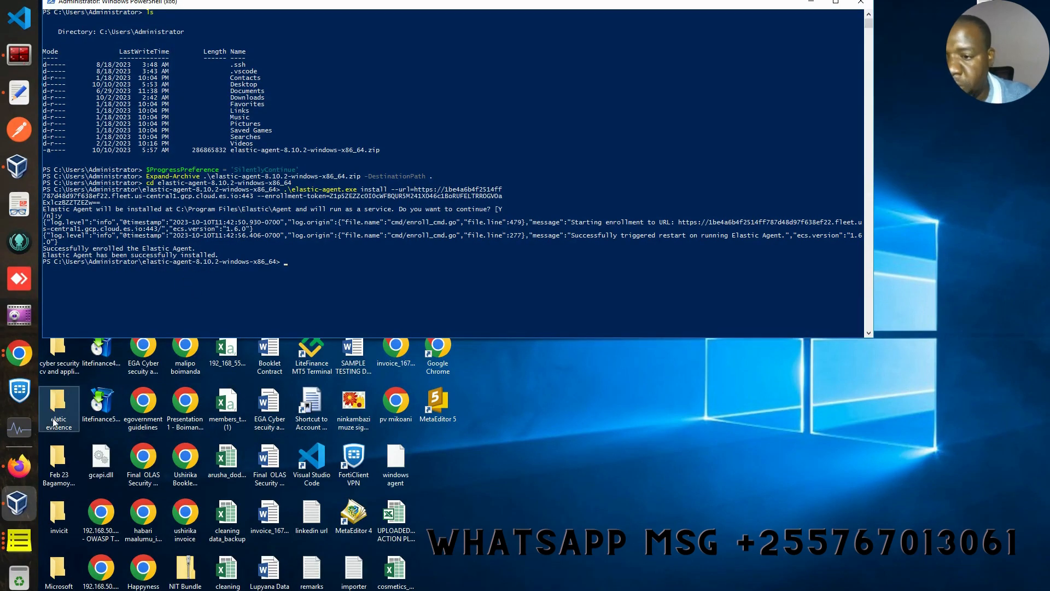
left_click(19, 466)
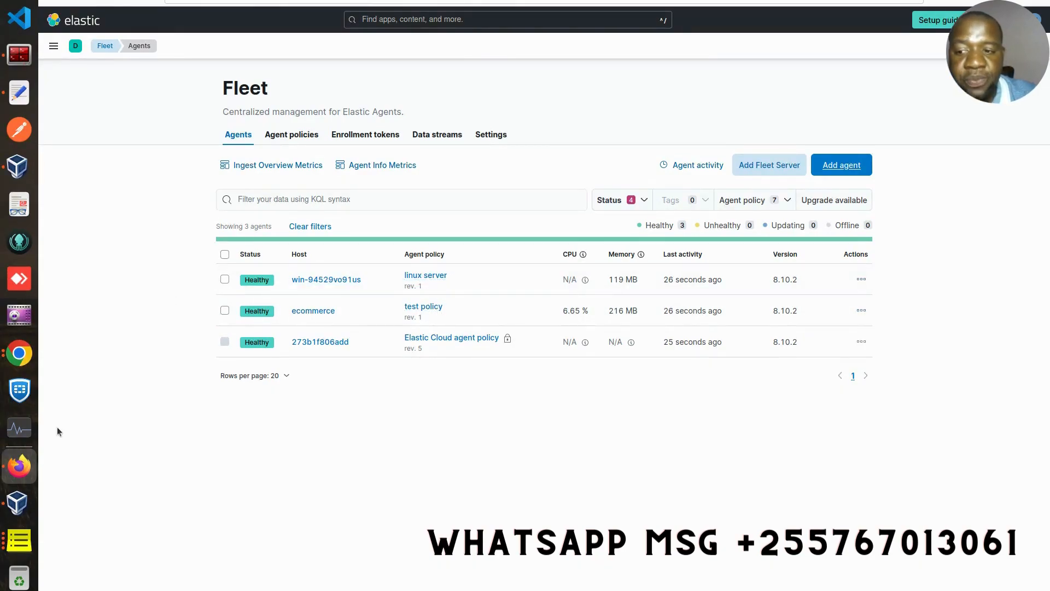
left_click(16, 505)
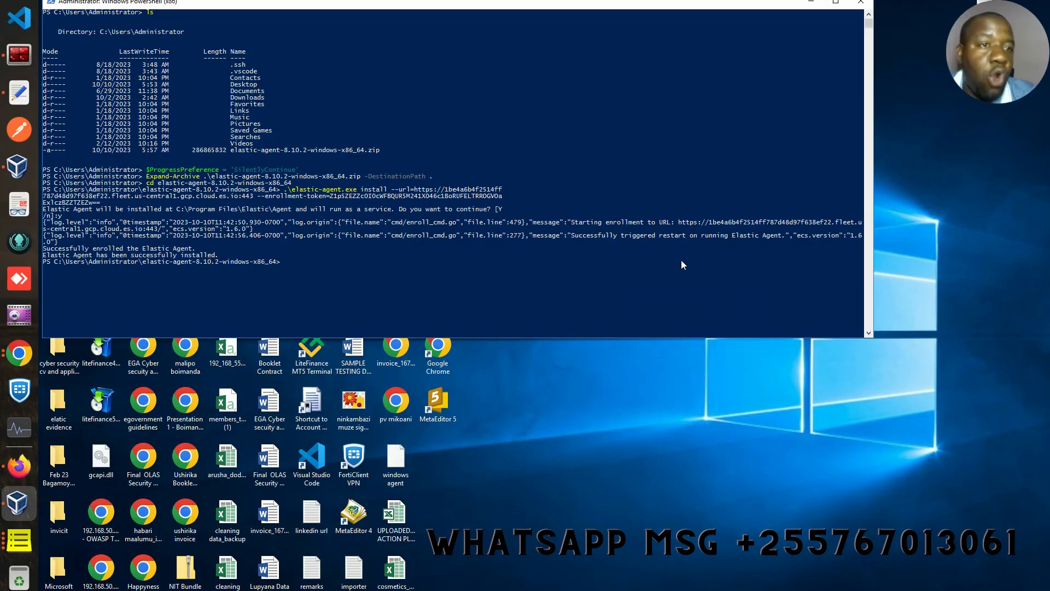
key("alt+Tab")
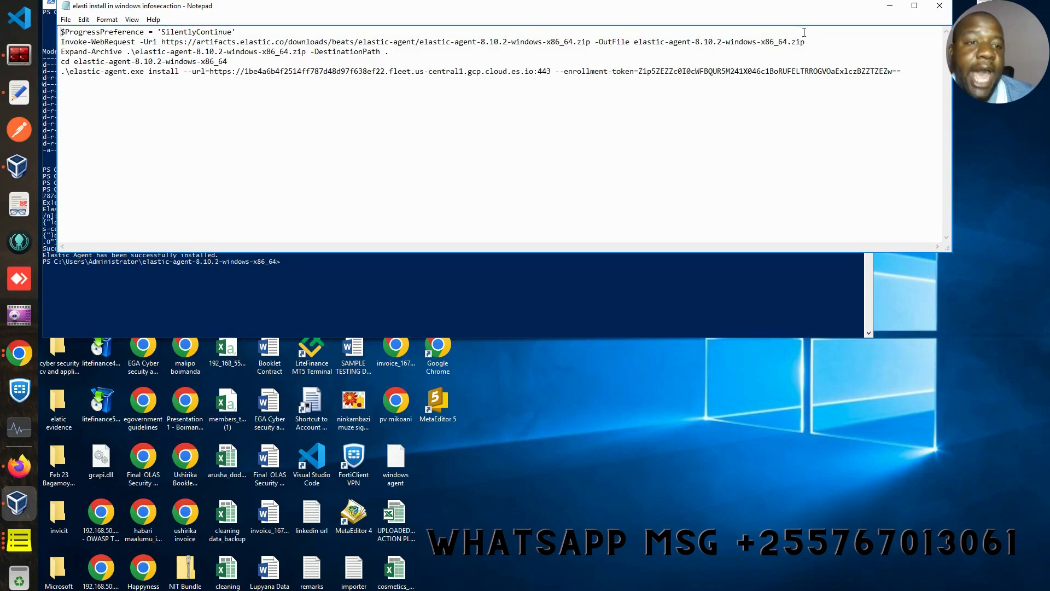
left_click(911, 72)
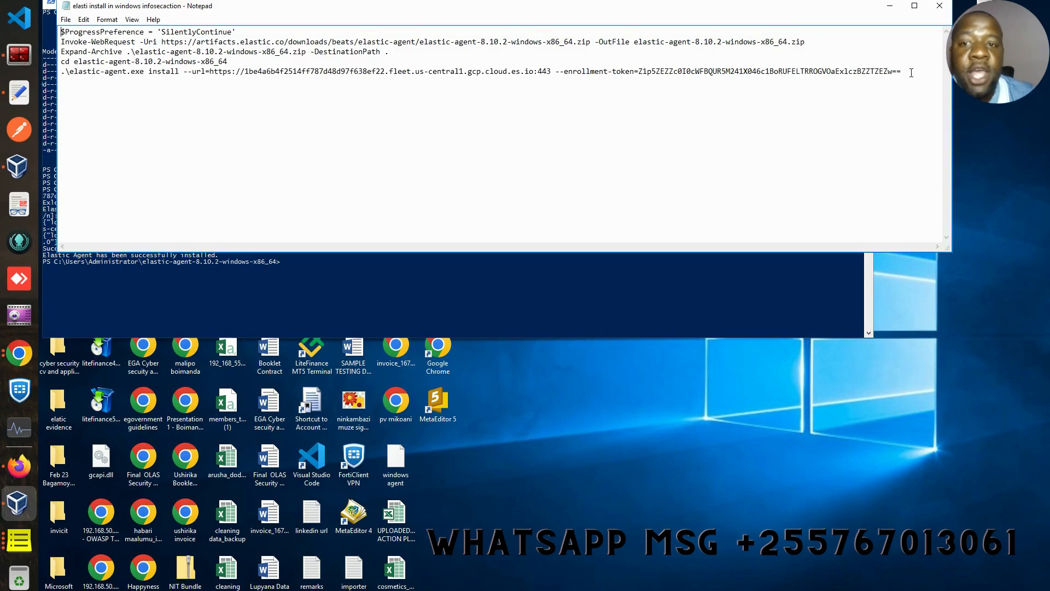
left_click_drag(903, 71, 54, 30)
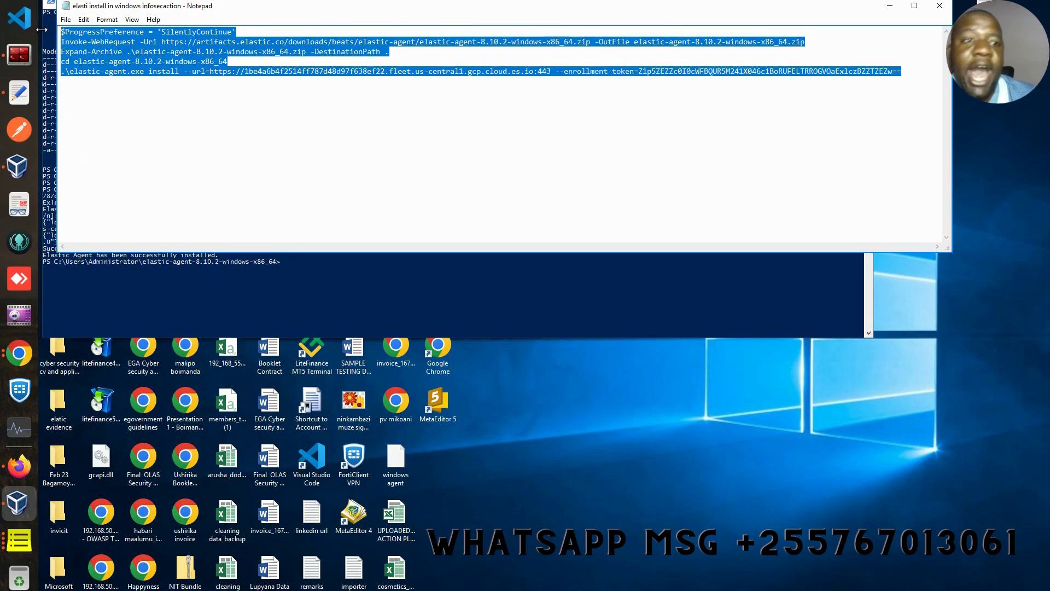
left_click(890, 6)
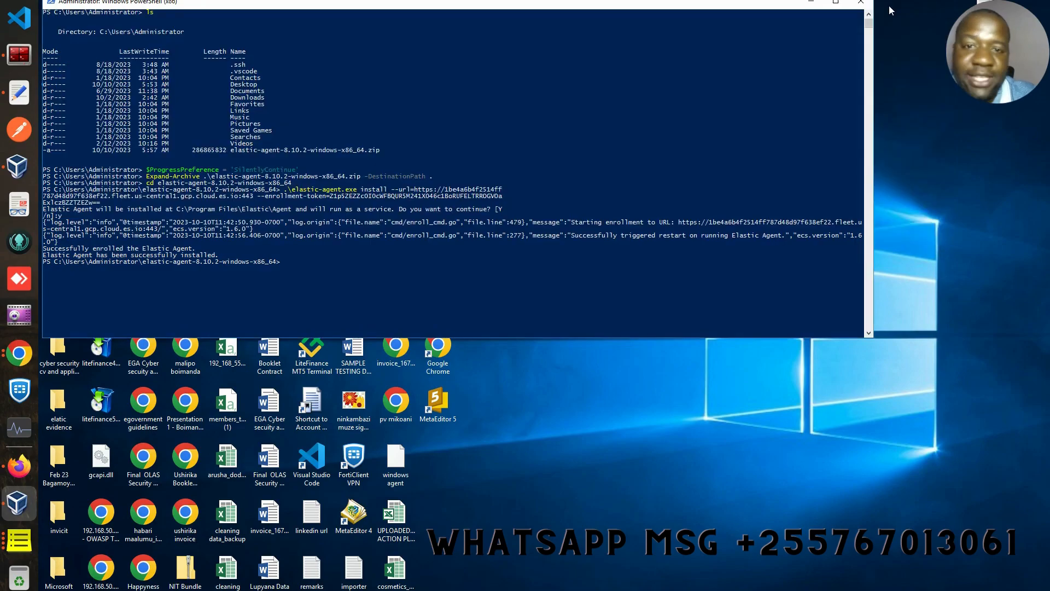
left_click(19, 466)
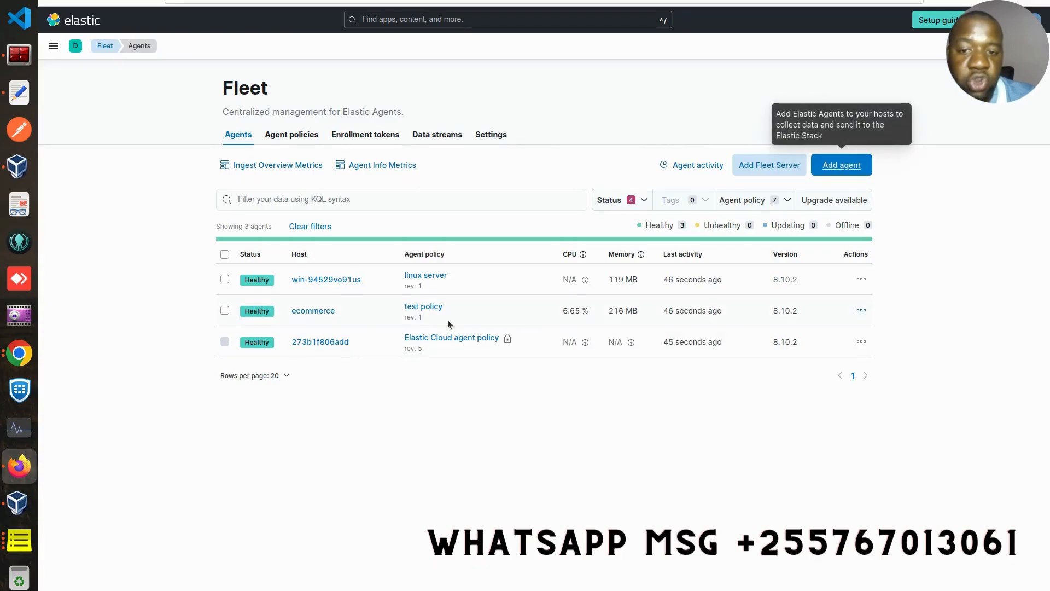